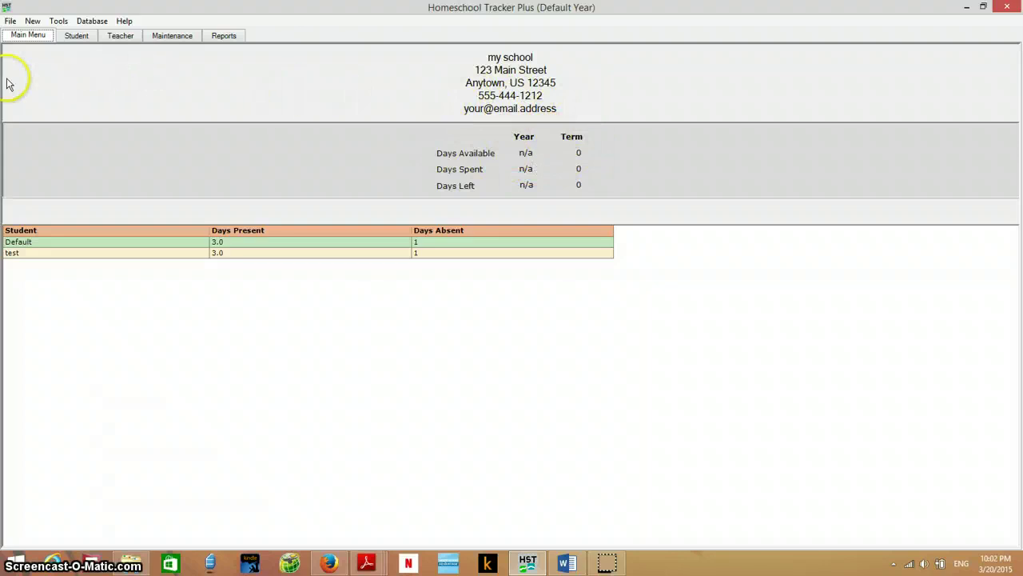
# Step: Look over the database file options and close them without choosing anything
pyautogui.click(9, 22)
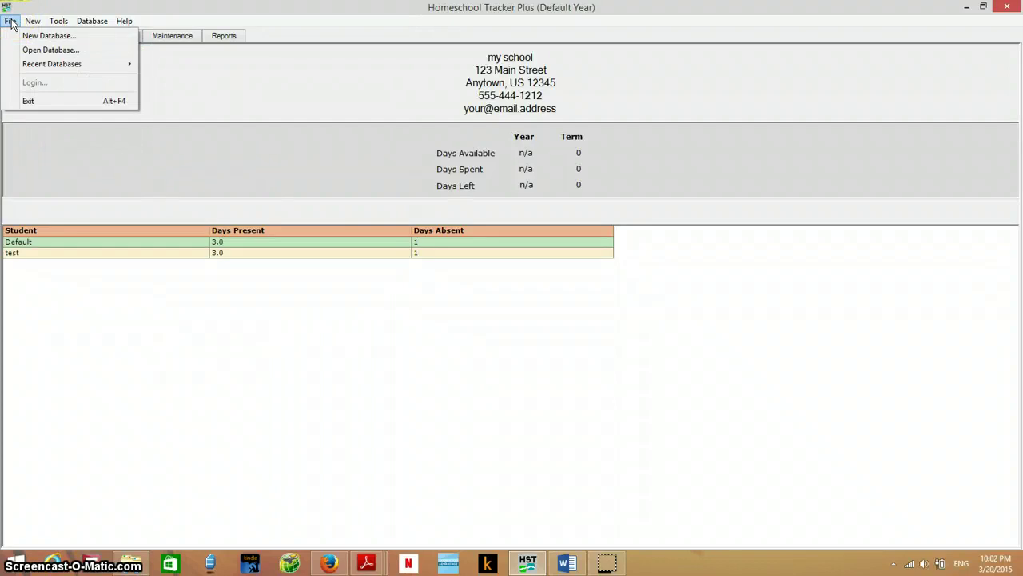
pyautogui.click(42, 37)
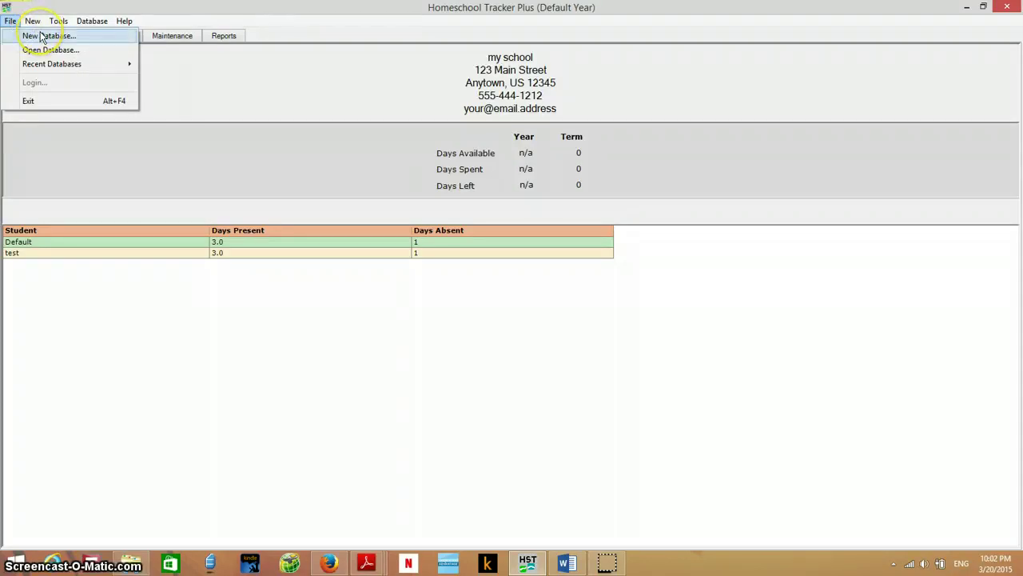
pyautogui.click(227, 136)
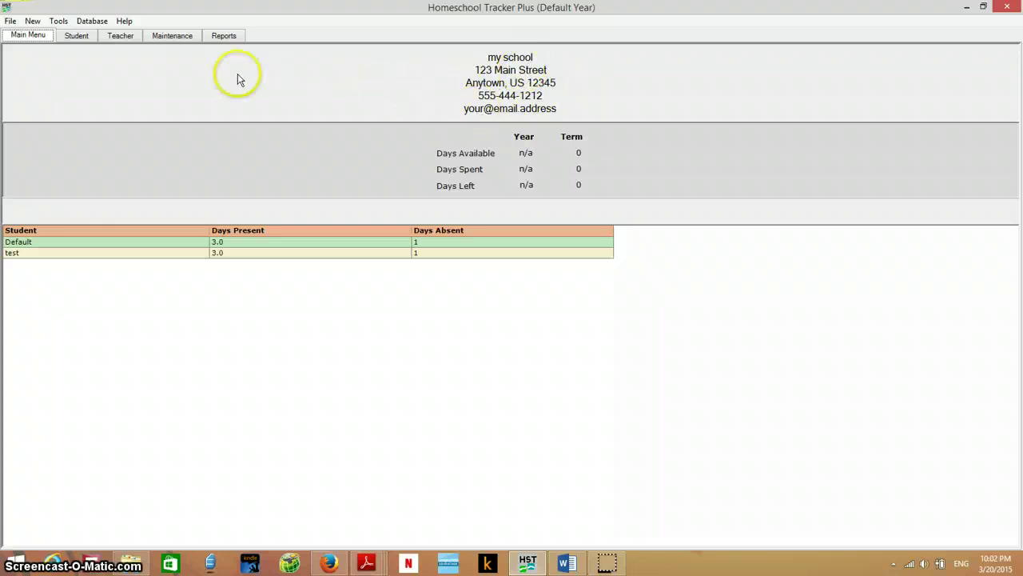
# Step: Make Monday–Thursday the school days by dropping Friday, save, and bring up the student list
pyautogui.click(173, 36)
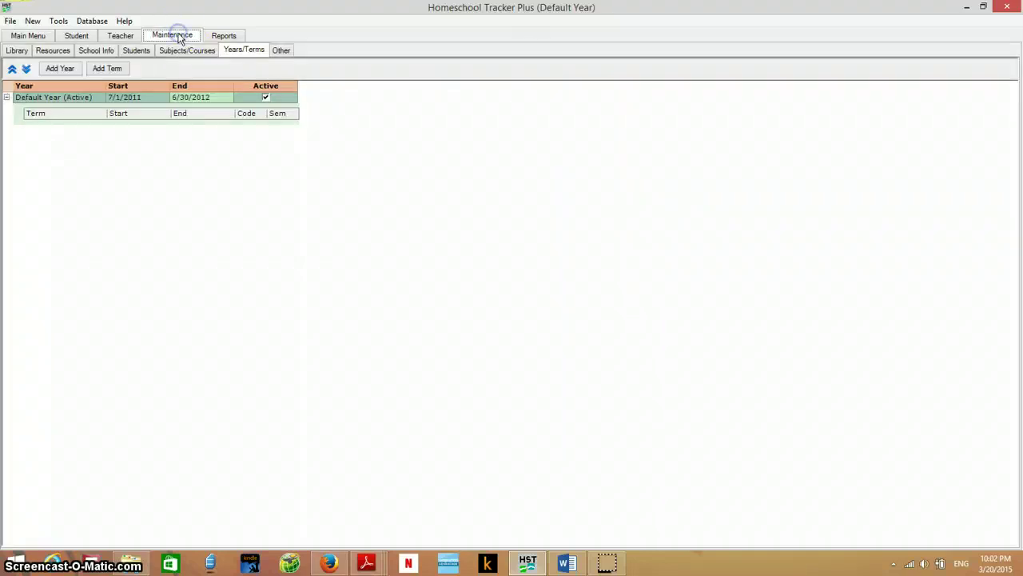
pyautogui.click(97, 51)
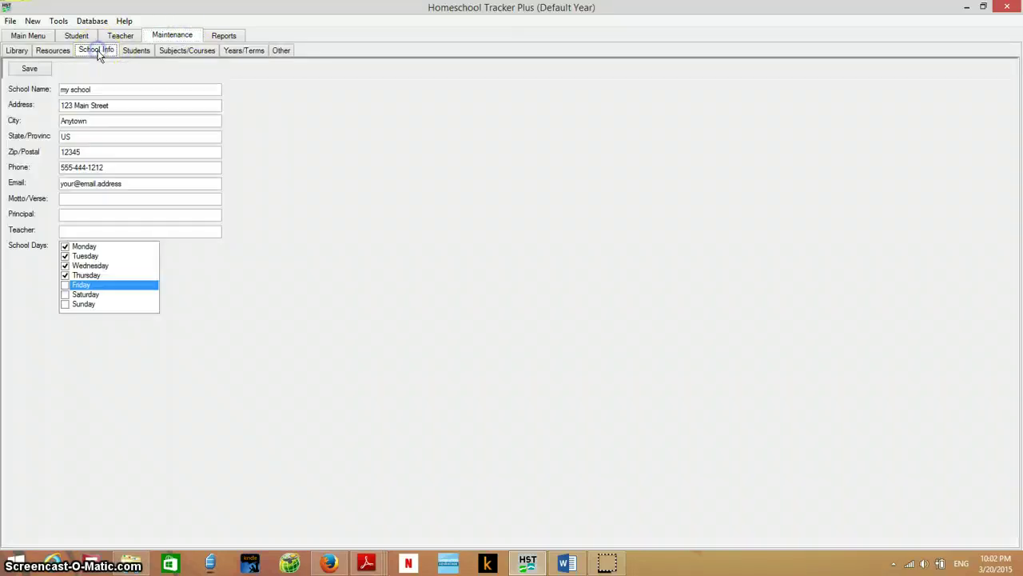
pyautogui.click(66, 285)
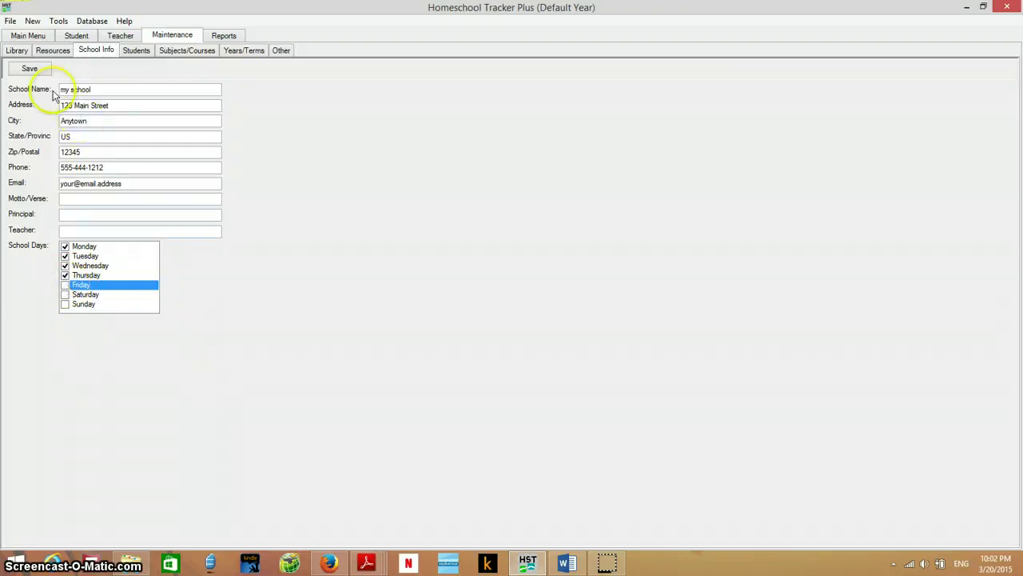
pyautogui.click(30, 68)
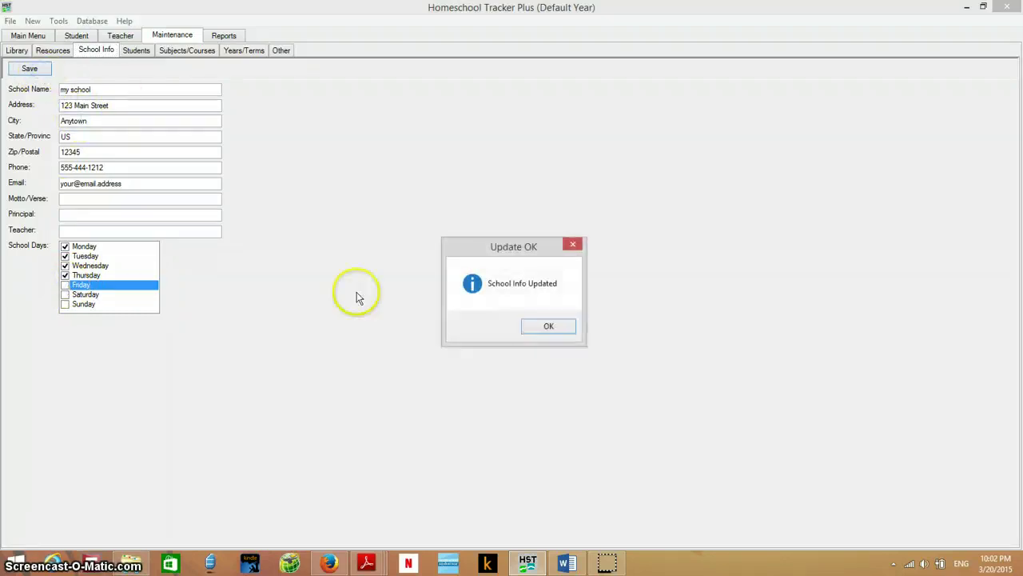
pyautogui.click(532, 328)
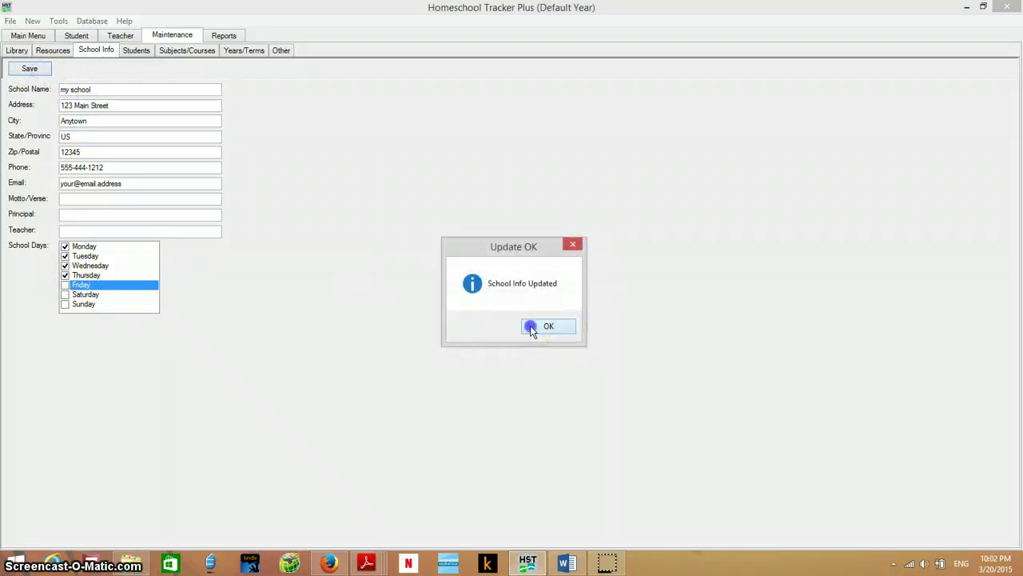
pyautogui.click(136, 52)
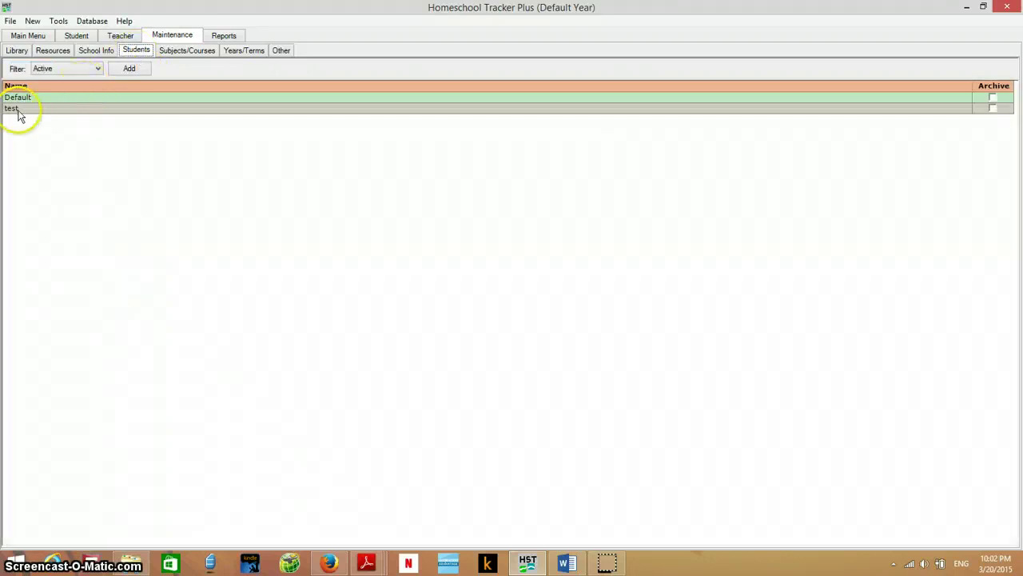
# Step: Add student test7 with a green display colour and save the record
pyautogui.click(135, 69)
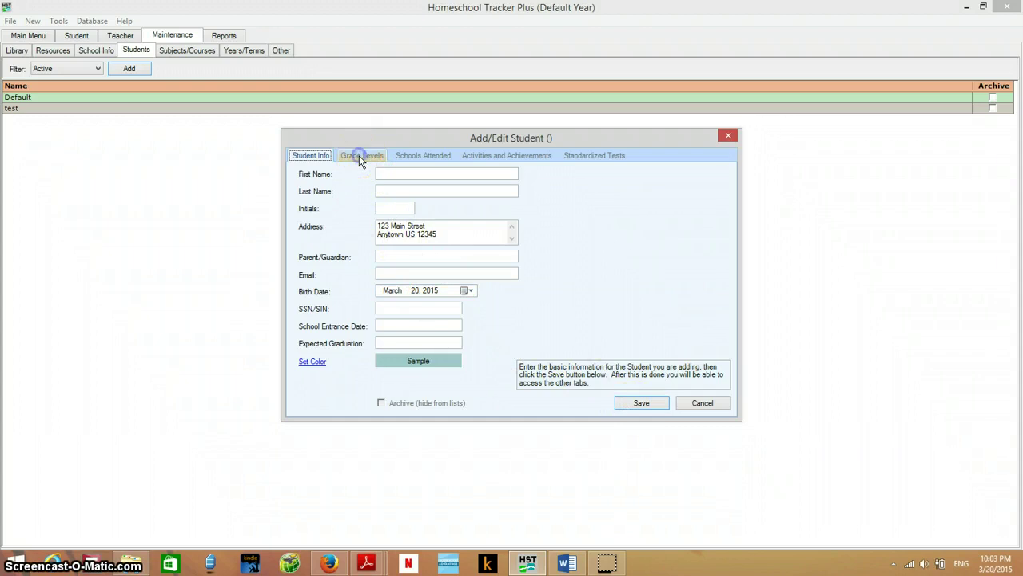
pyautogui.click(423, 162)
pyautogui.click(417, 171)
pyautogui.write('test')
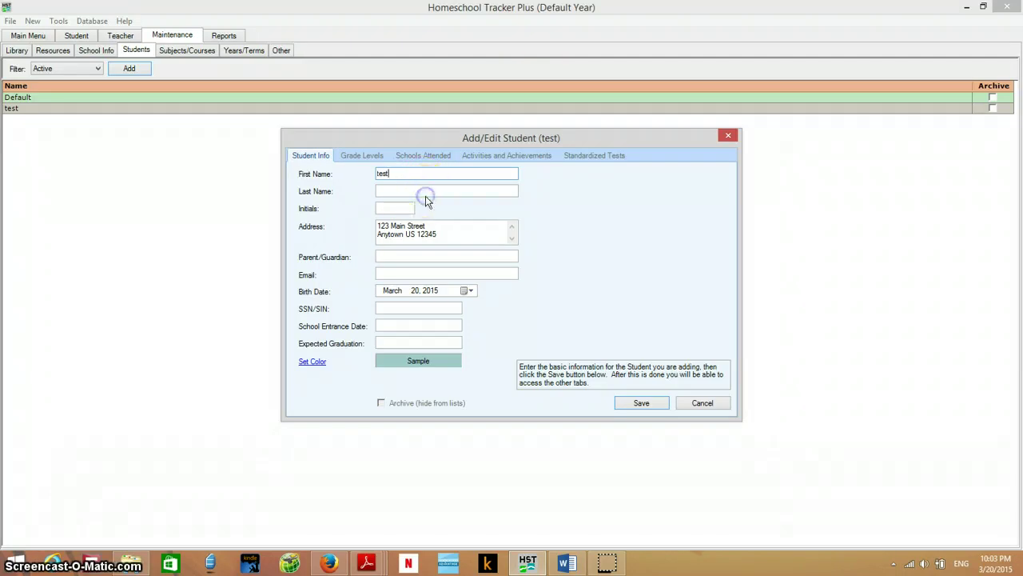
pyautogui.write('7')
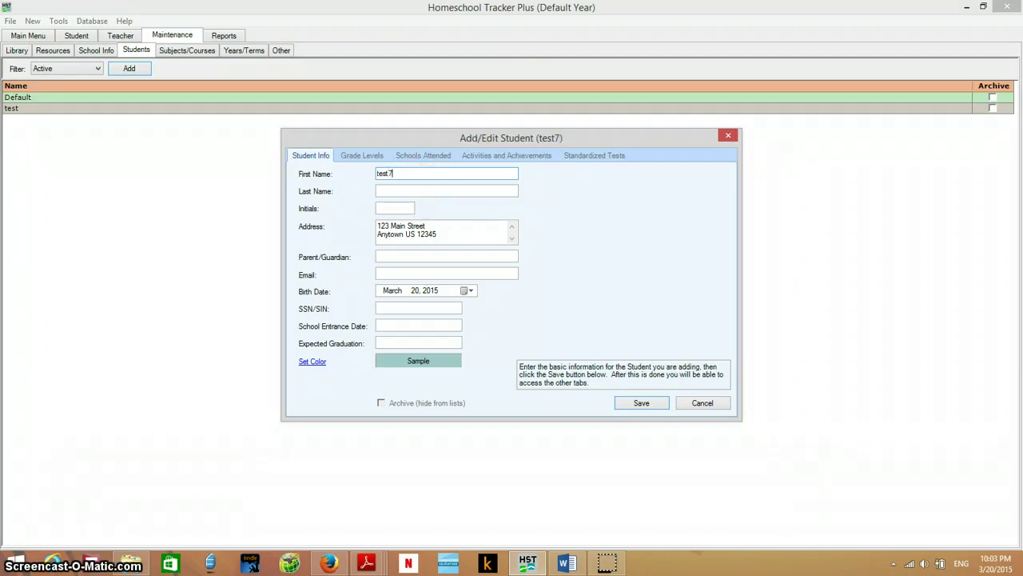
pyautogui.click(420, 190)
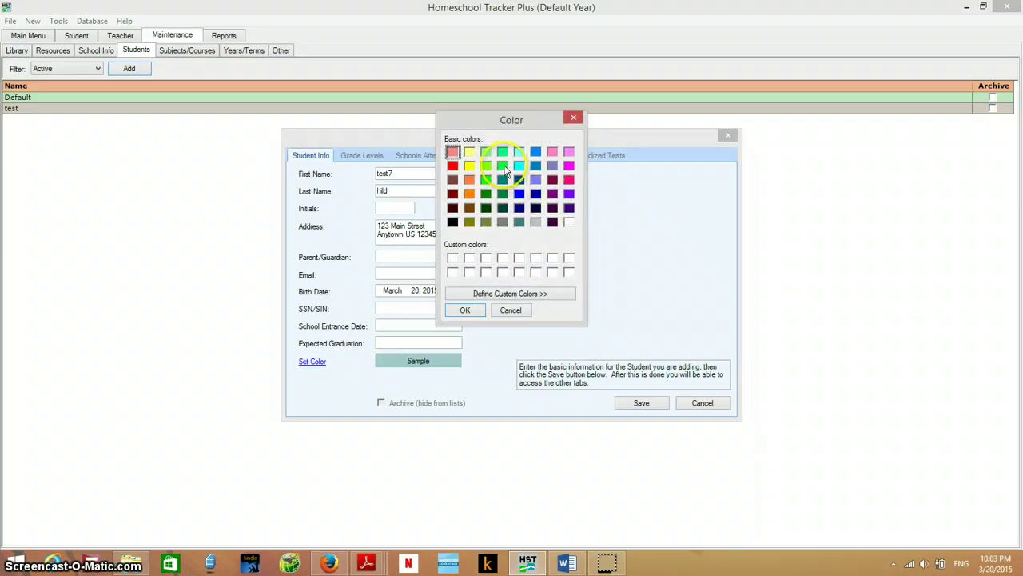
pyautogui.click(504, 167)
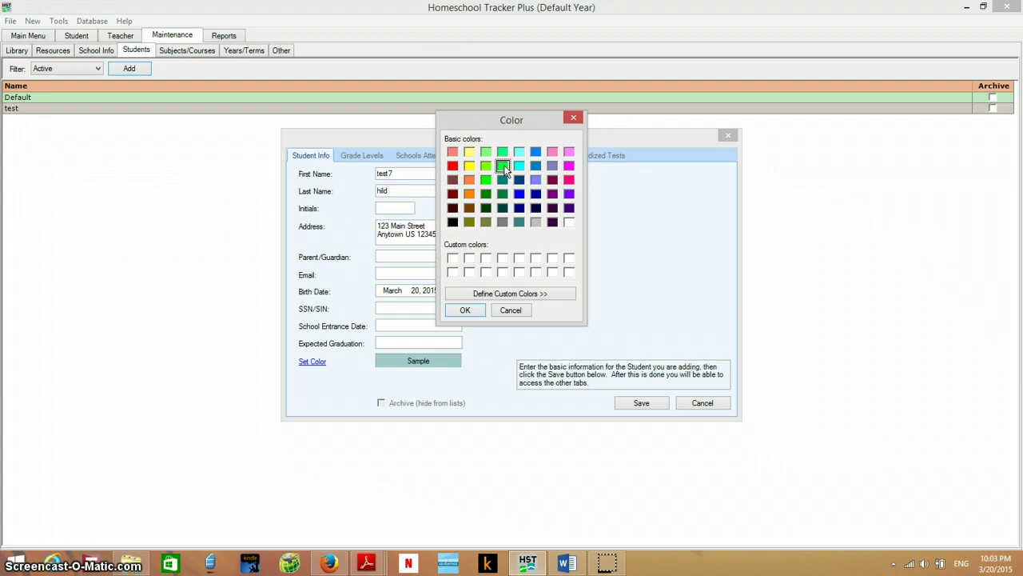
pyautogui.click(466, 309)
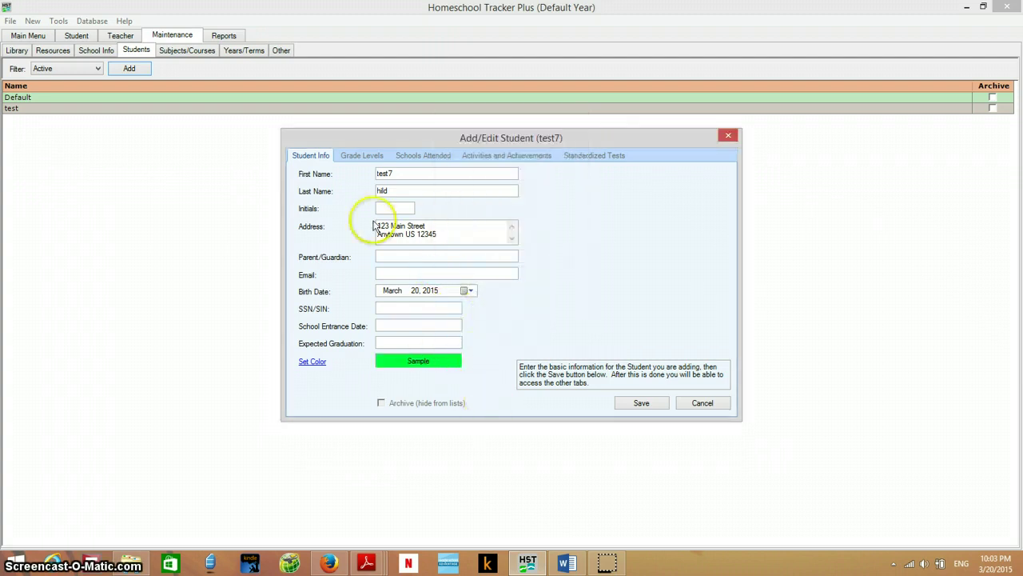
pyautogui.click(642, 403)
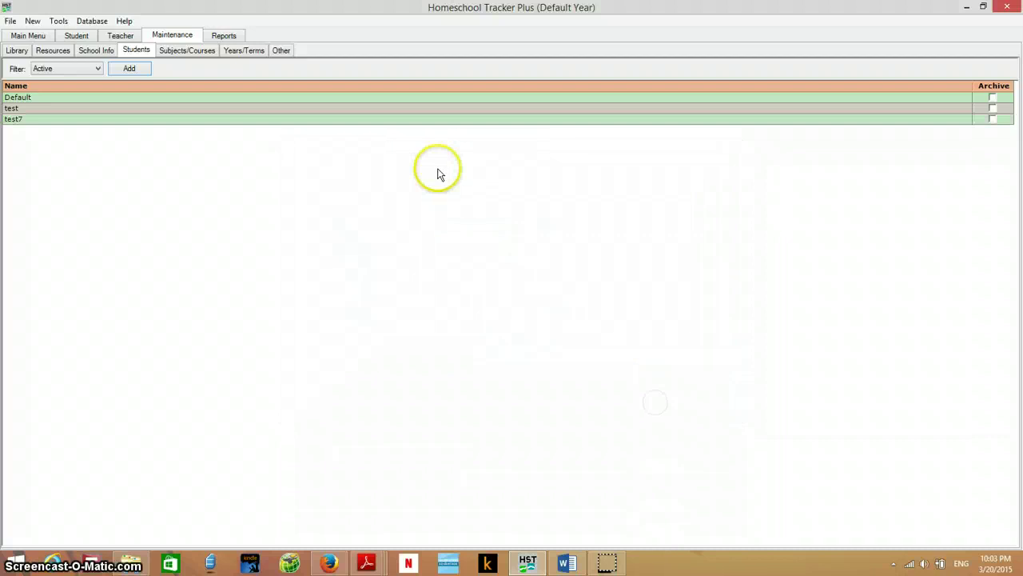
pyautogui.doubleClick(90, 120)
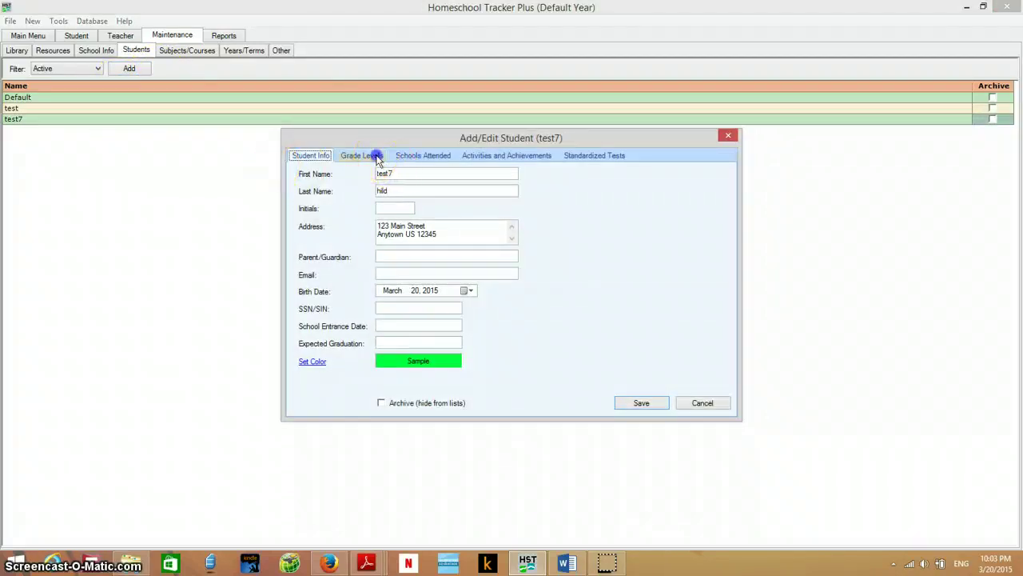
pyautogui.click(373, 155)
pyautogui.click(418, 155)
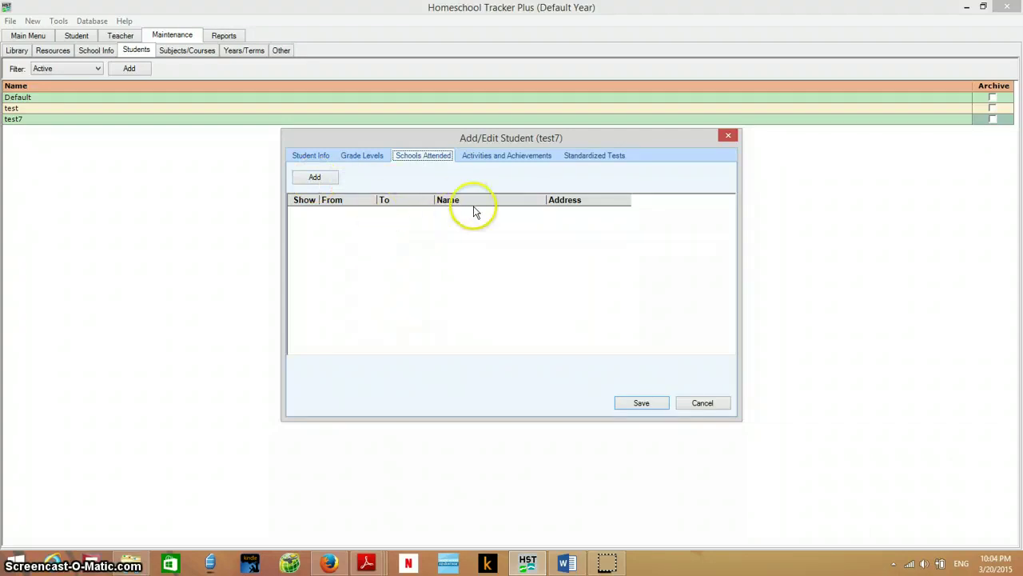
pyautogui.click(527, 157)
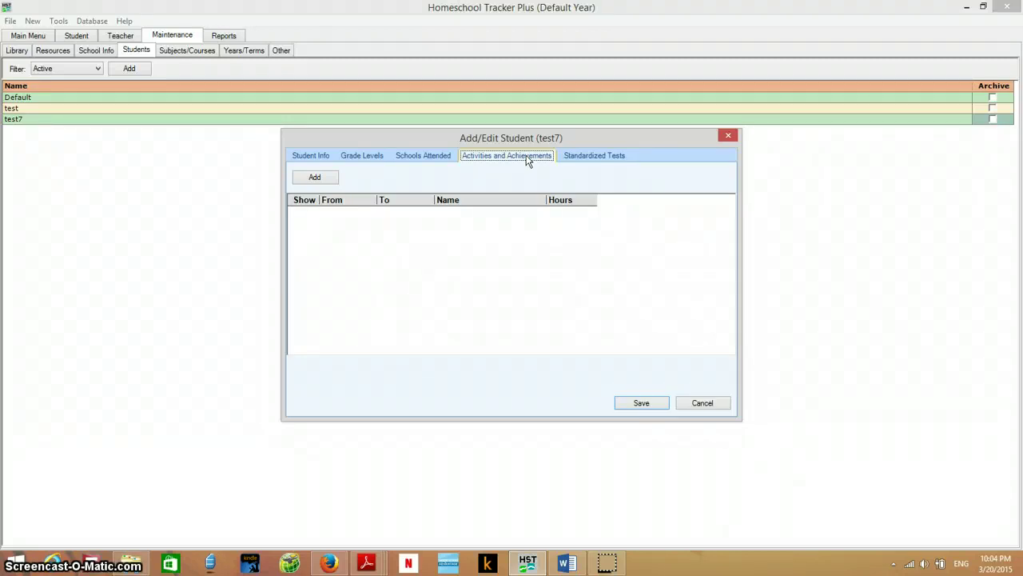
pyautogui.click(588, 157)
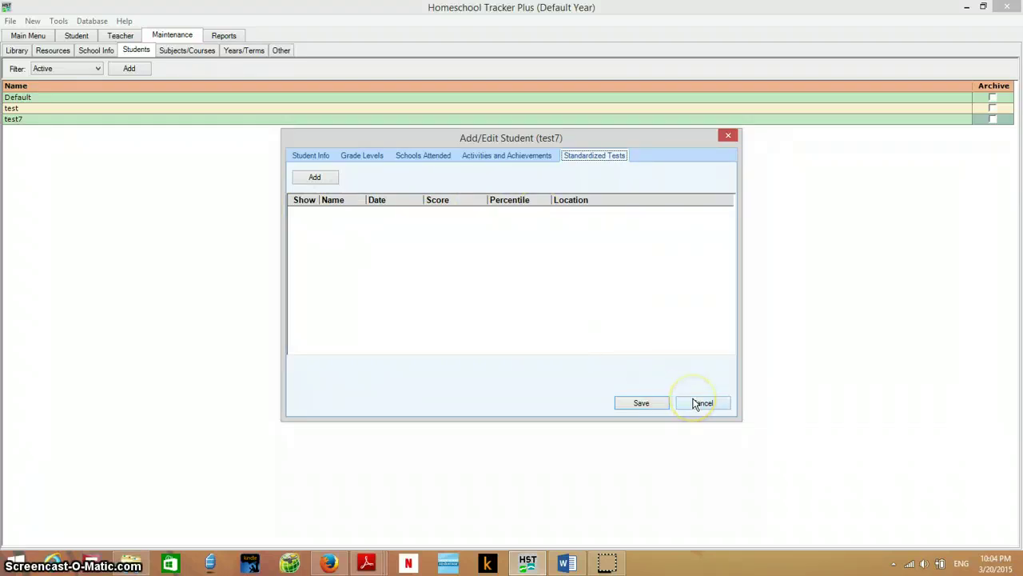
pyautogui.click(661, 404)
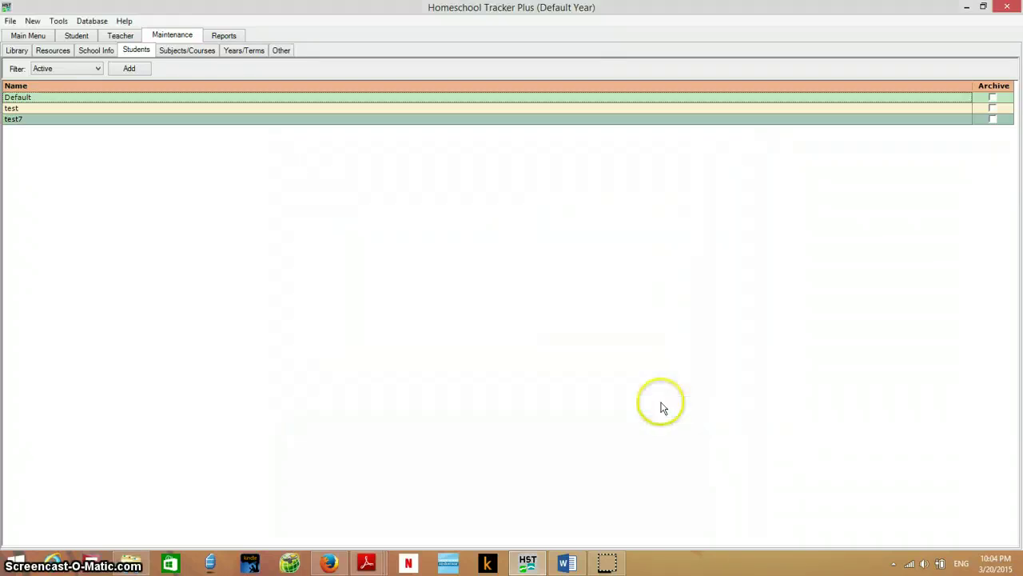
# Step: Edit the Default Year school year and set its start date to June 1, 2014
pyautogui.click(196, 52)
pyautogui.click(233, 49)
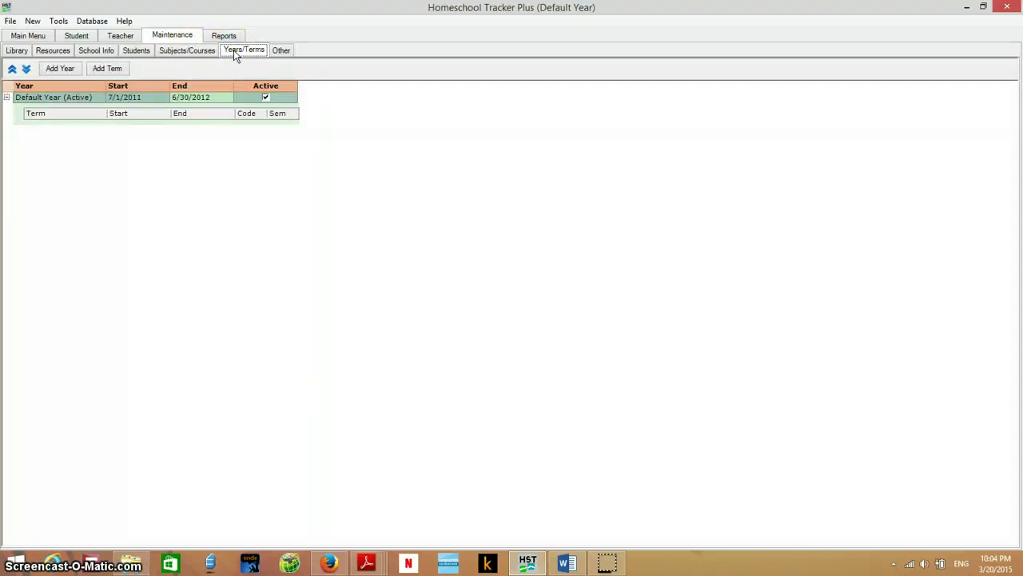
pyautogui.doubleClick(65, 101)
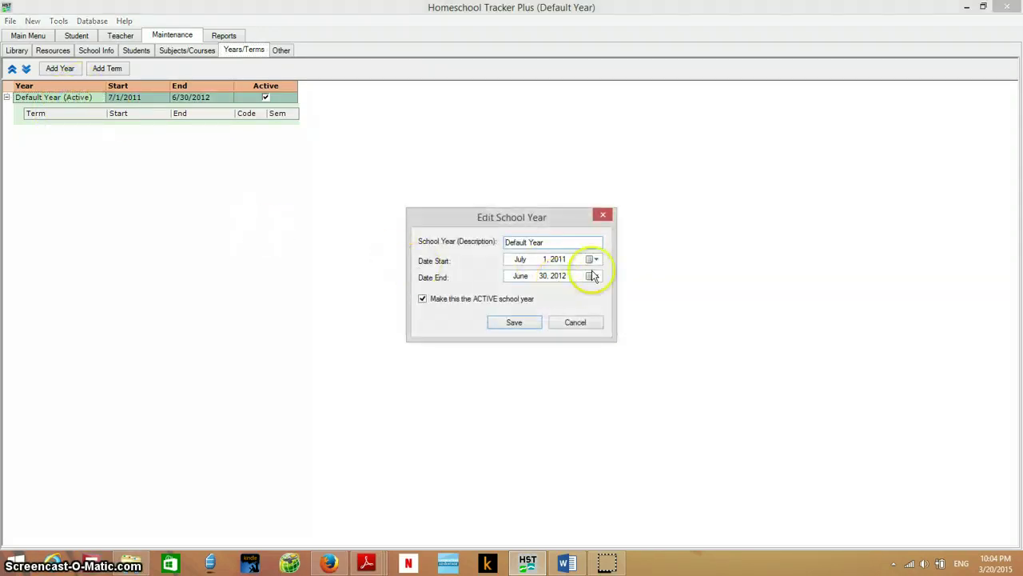
pyautogui.click(562, 259)
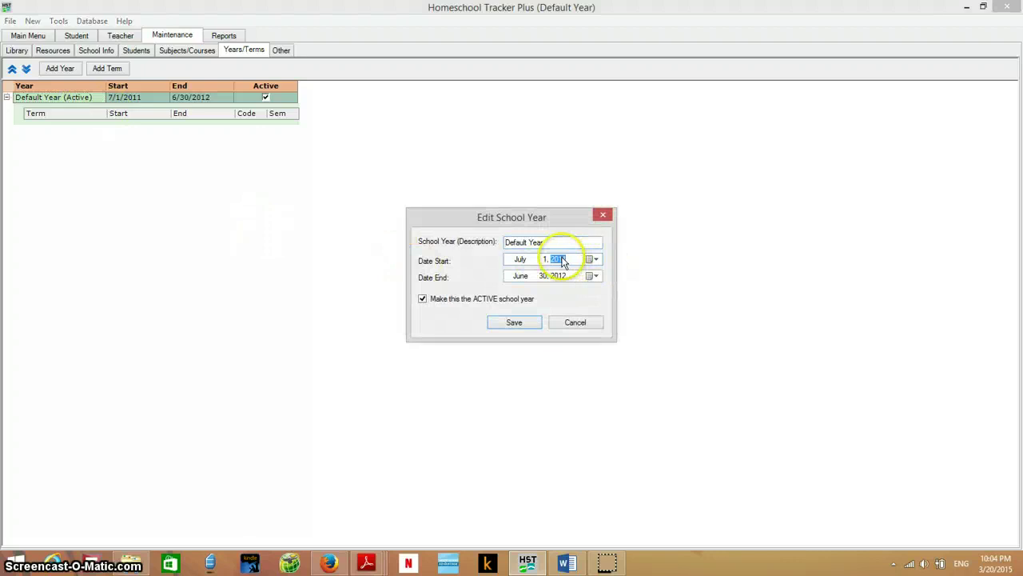
pyautogui.click(588, 260)
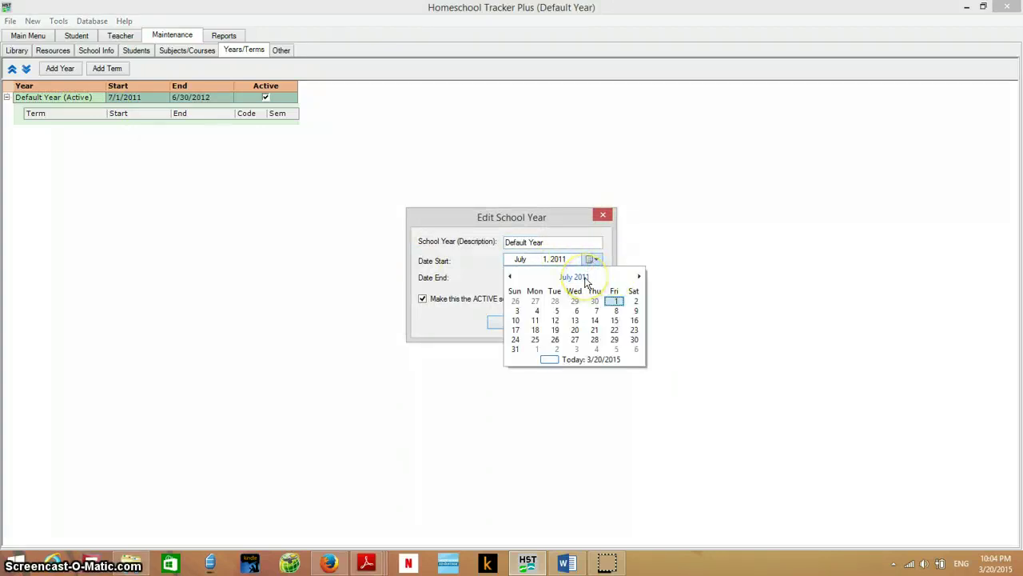
pyautogui.click(586, 278)
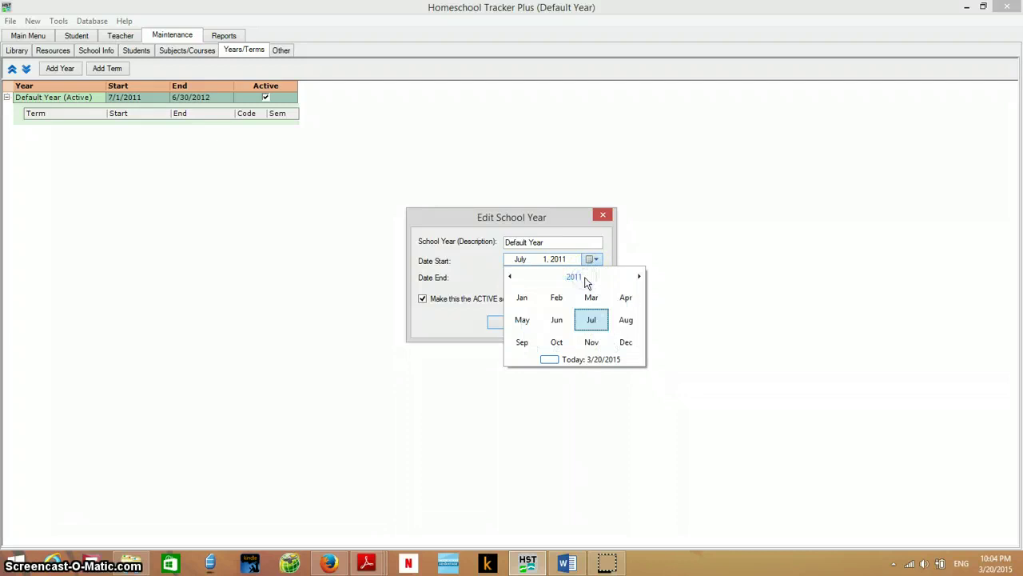
pyautogui.click(638, 277)
pyautogui.click(639, 276)
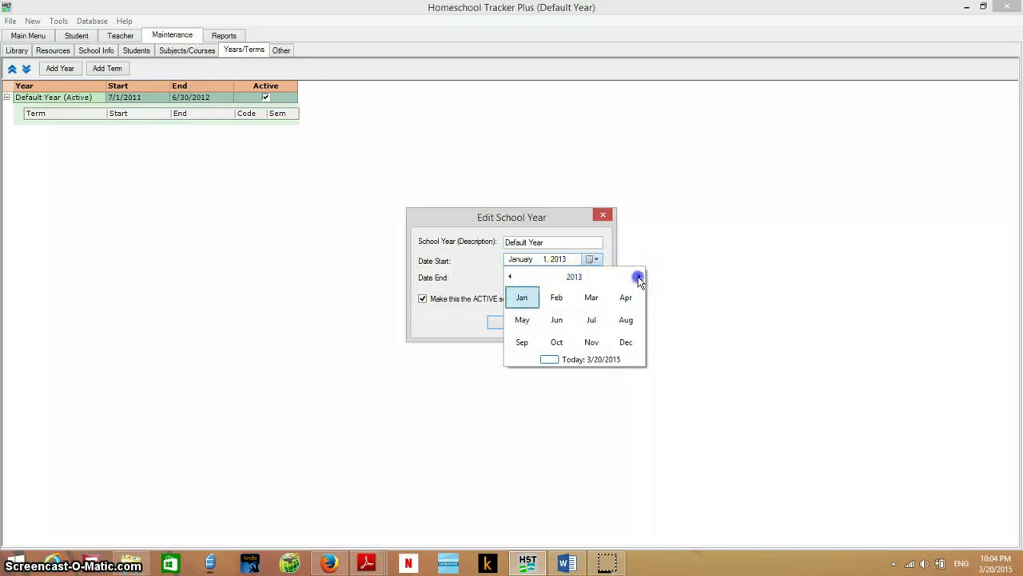
pyautogui.click(638, 277)
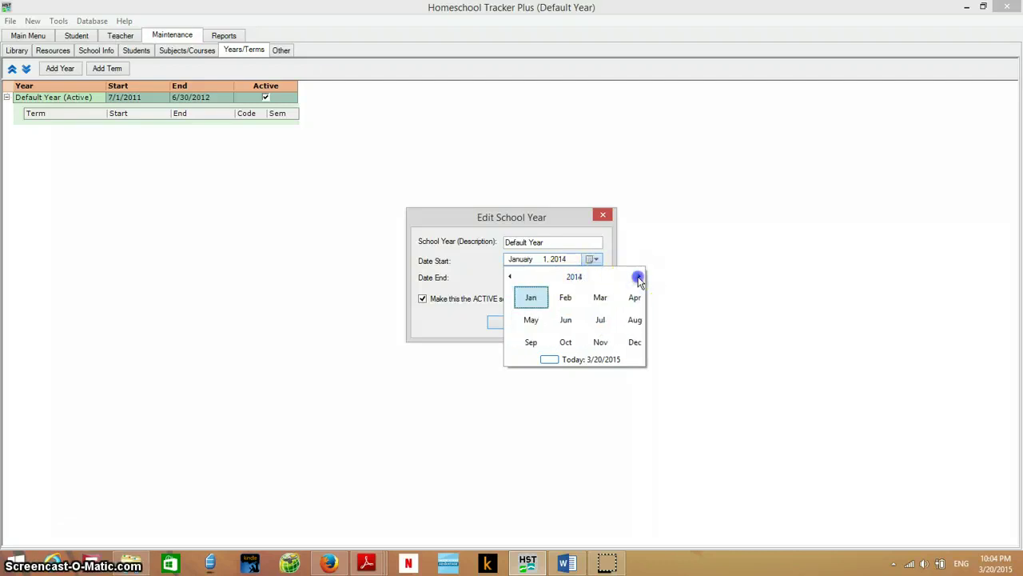
pyautogui.click(557, 320)
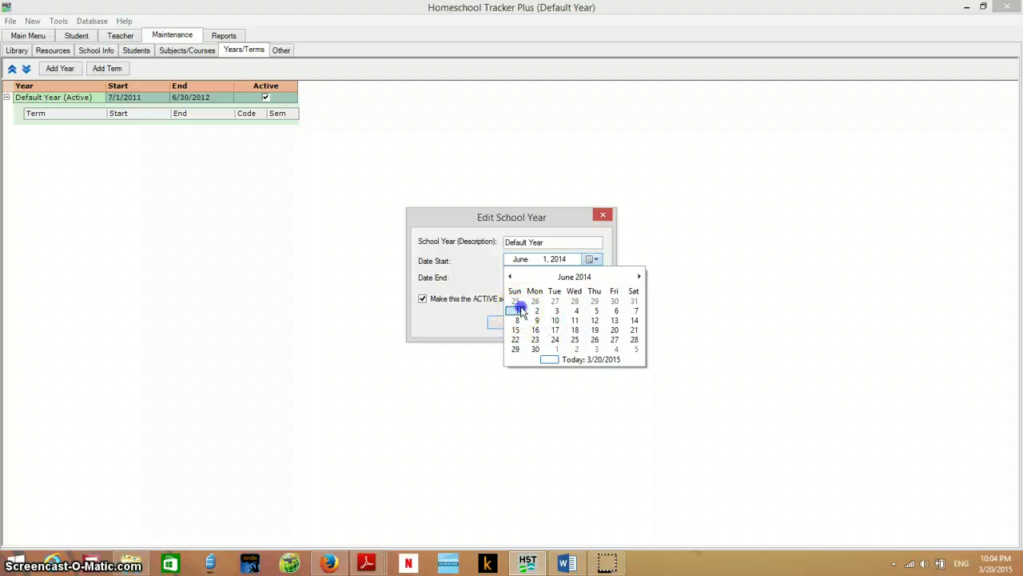
pyautogui.click(521, 311)
# Step: Set the school year's end date to June 1, 2015
pyautogui.click(594, 280)
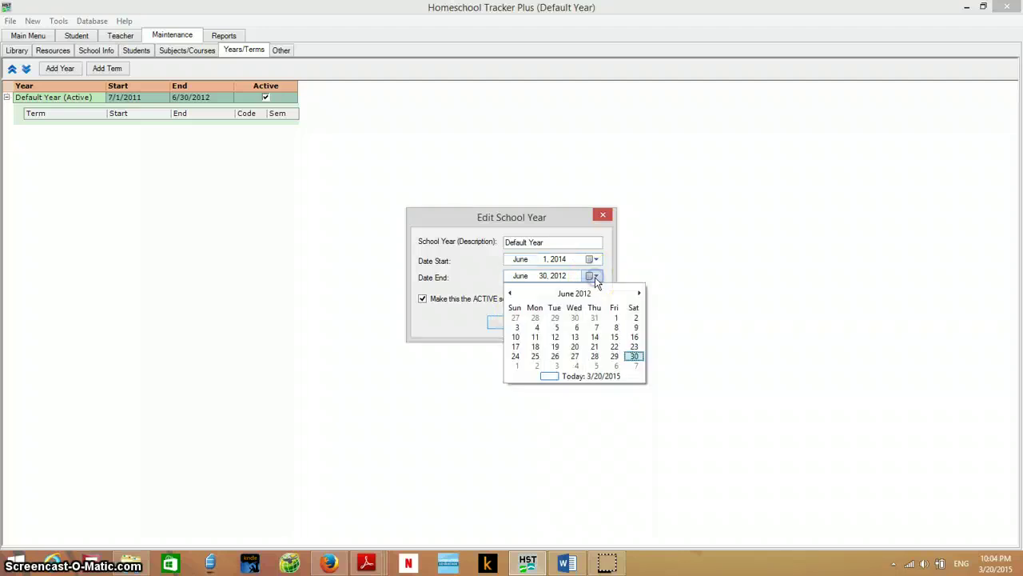
pyautogui.click(590, 294)
pyautogui.click(638, 293)
pyautogui.click(638, 293)
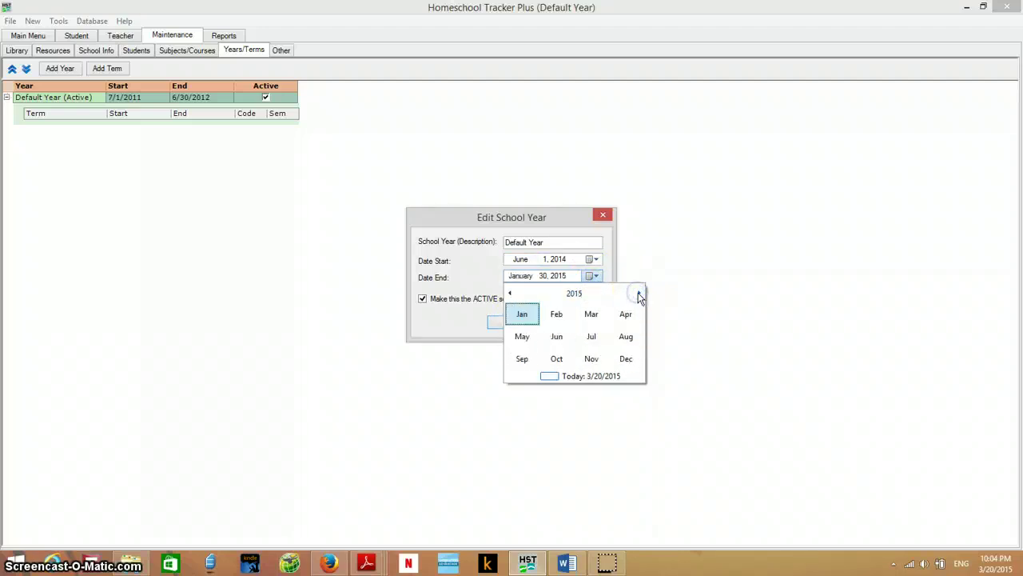
pyautogui.click(557, 336)
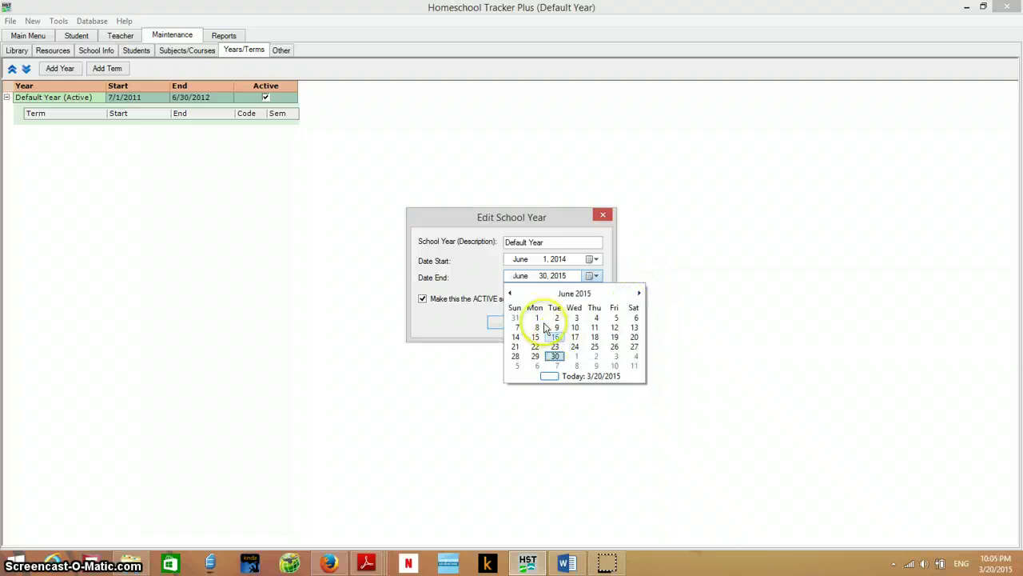
pyautogui.click(537, 318)
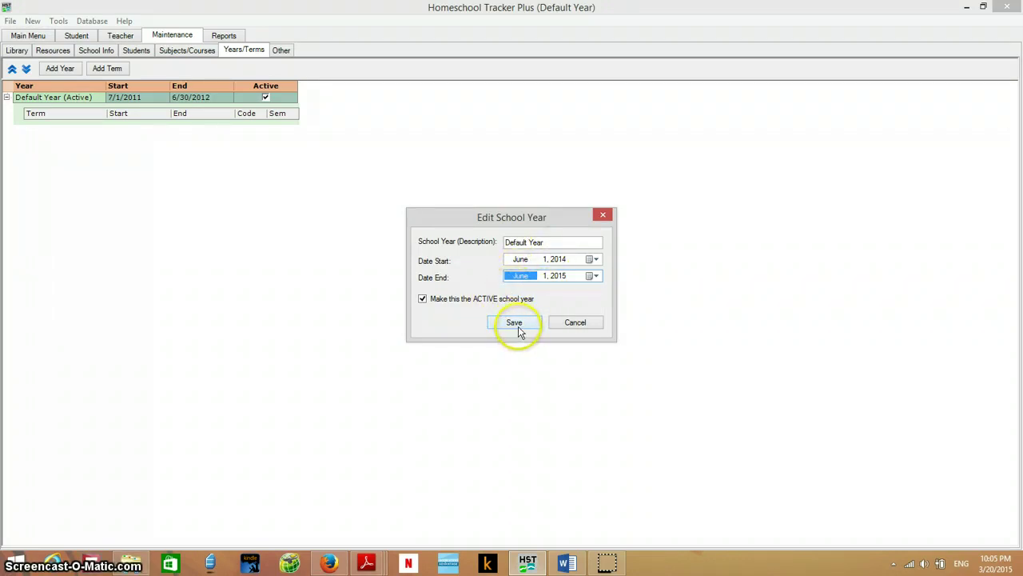
# Step: Change the school year's description to 'year 1' and save it
pyautogui.click(541, 243)
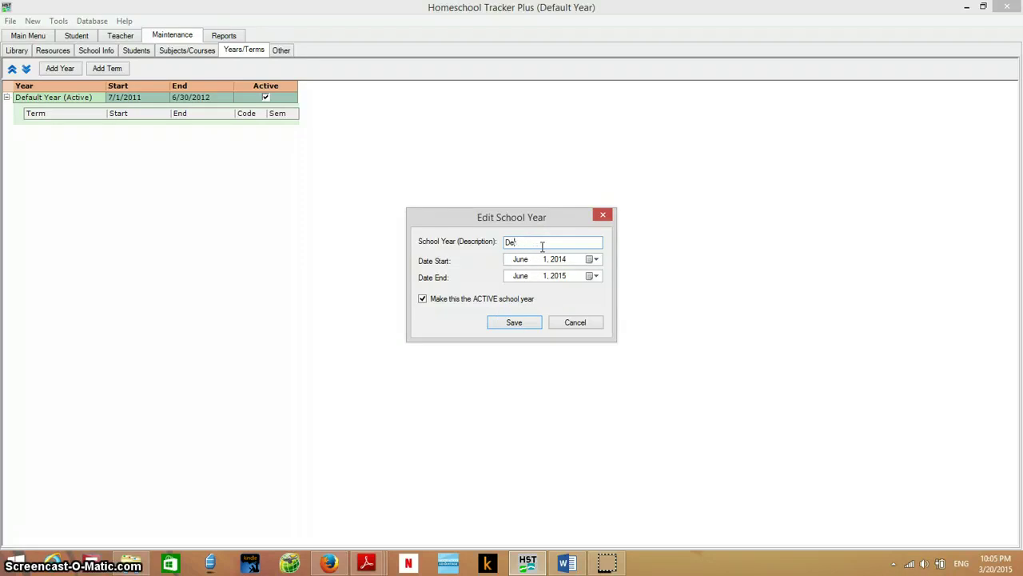
pyautogui.write('year')
pyautogui.press('BackSpace')
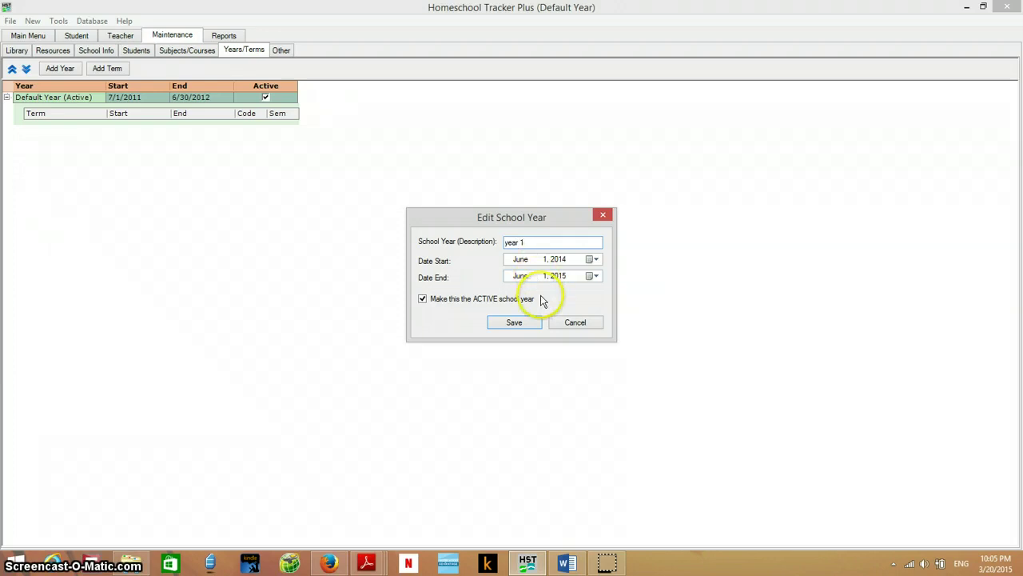
pyautogui.click(516, 323)
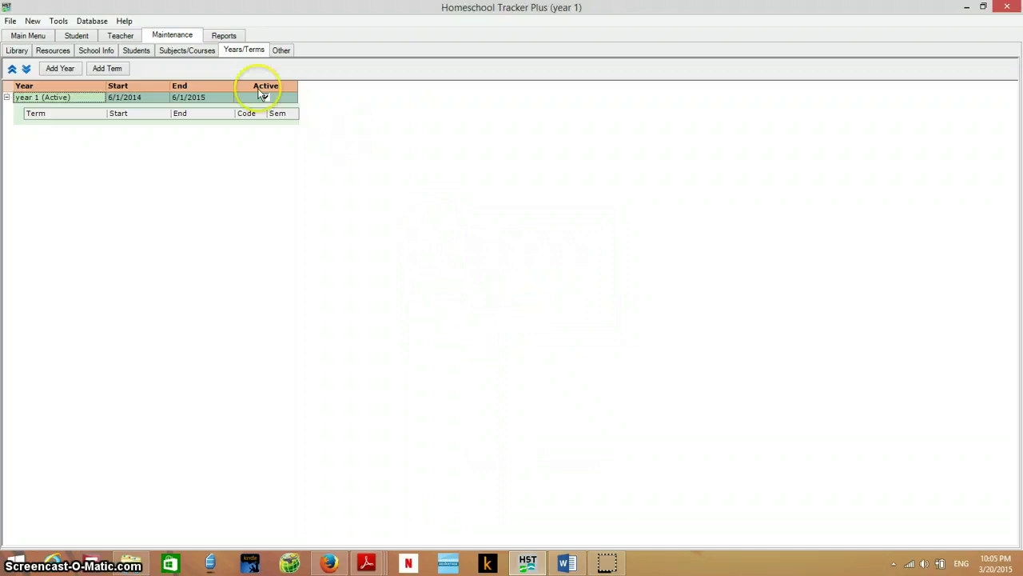
# Step: Show the Subjects/Courses list and select Math as the subject to work on
pyautogui.click(198, 54)
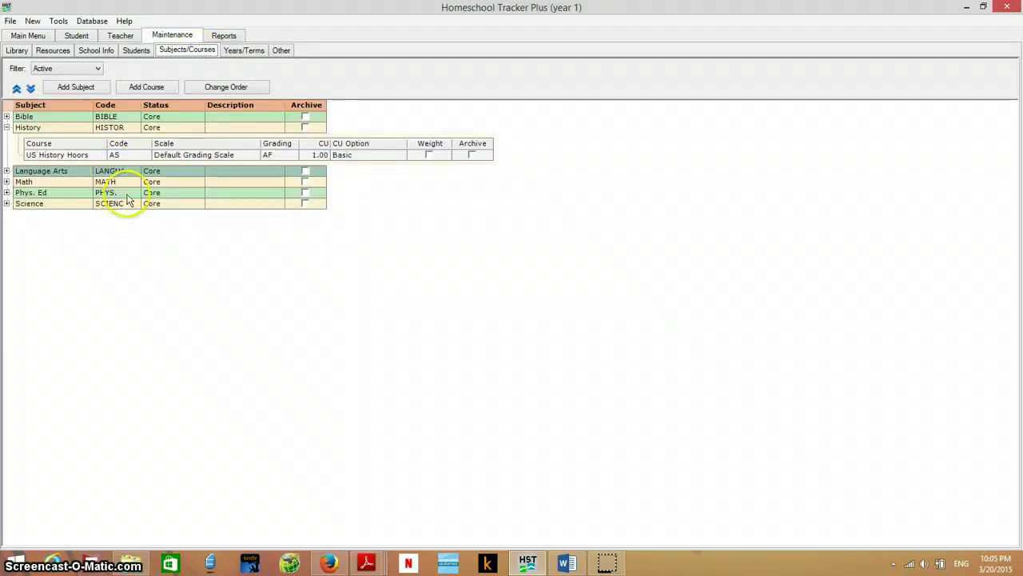
pyautogui.click(42, 128)
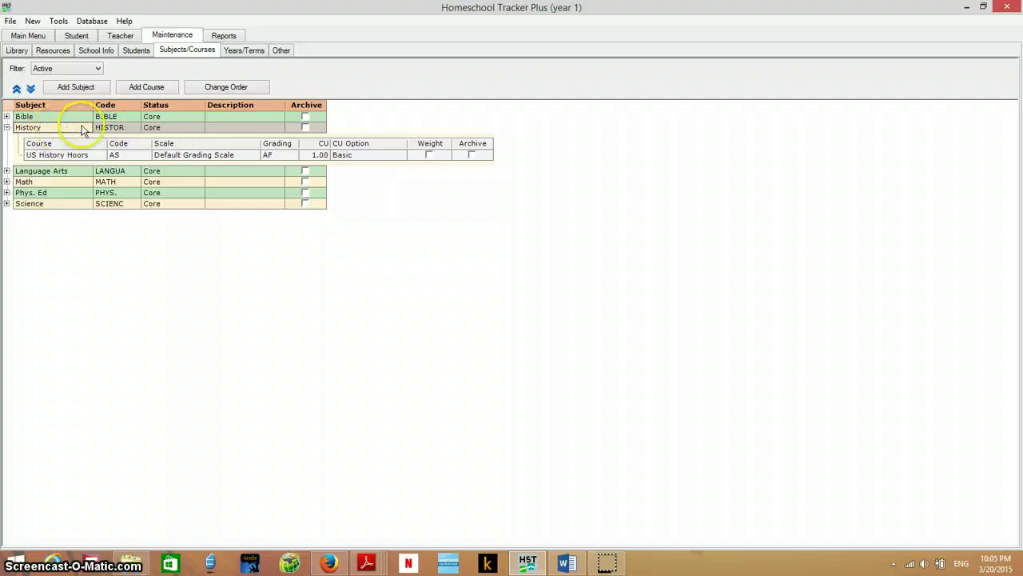
pyautogui.click(44, 183)
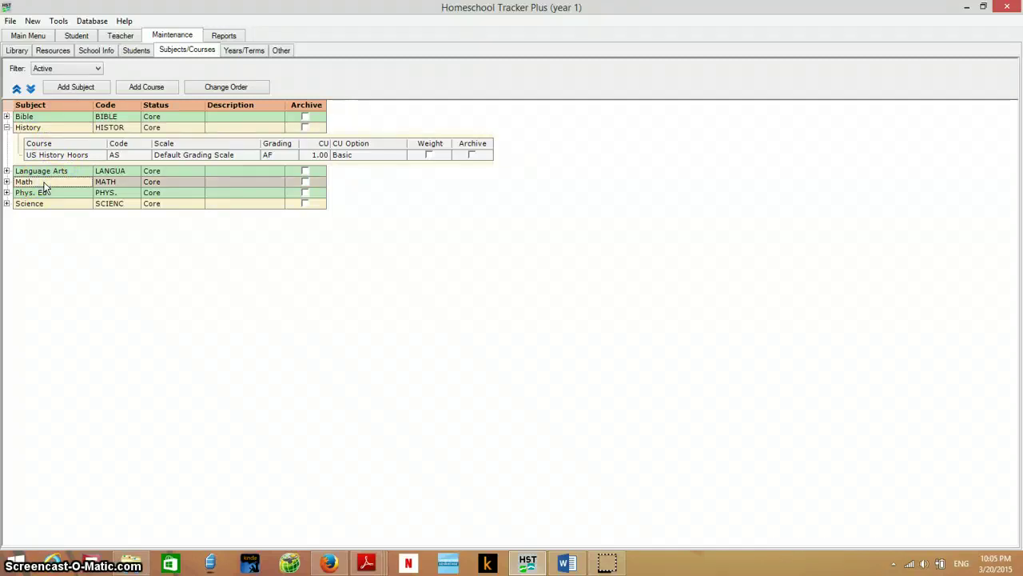
pyautogui.click(183, 183)
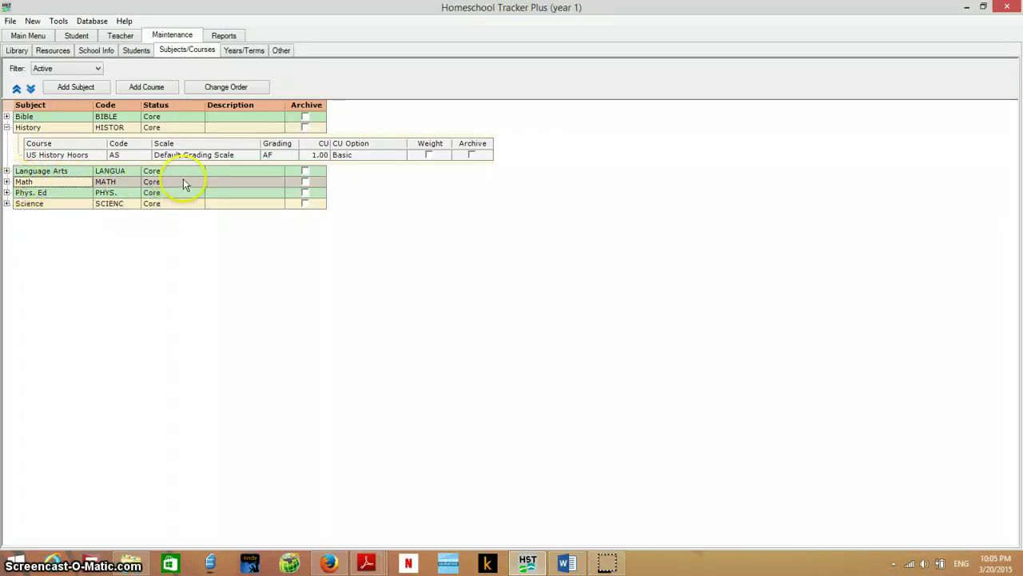
# Step: Add Math course 'Algebra 1' with code Alg, 1.00 credit units and percent grading
pyautogui.click(156, 89)
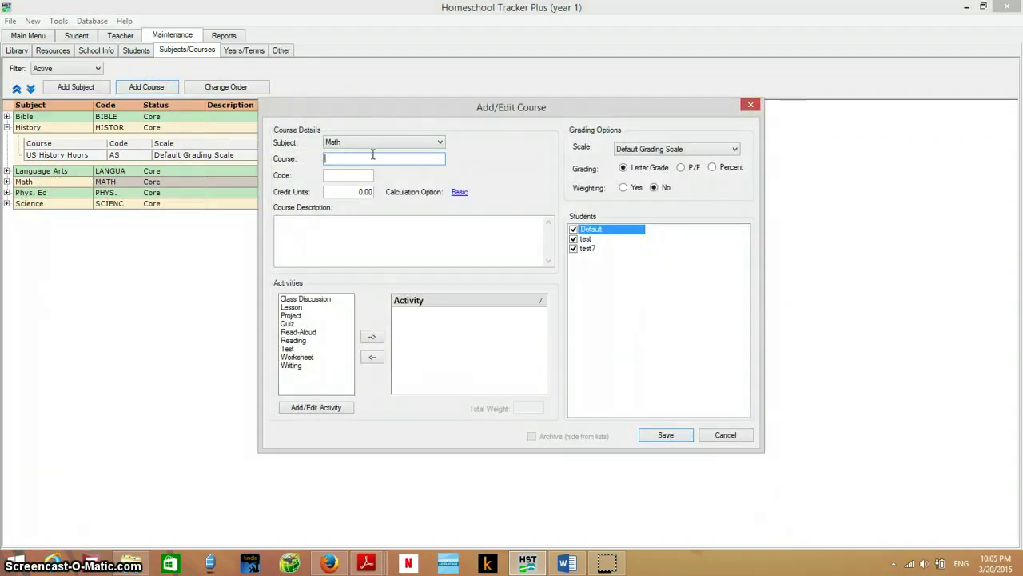
pyautogui.write('Algebra 1')
pyautogui.click(353, 176)
pyautogui.write('Alg')
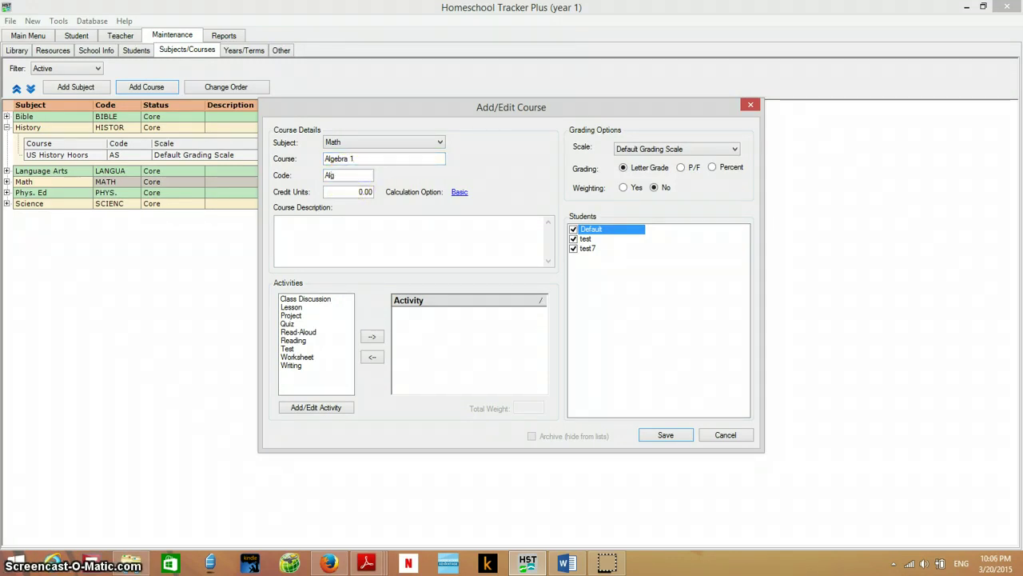
pyautogui.click(354, 192)
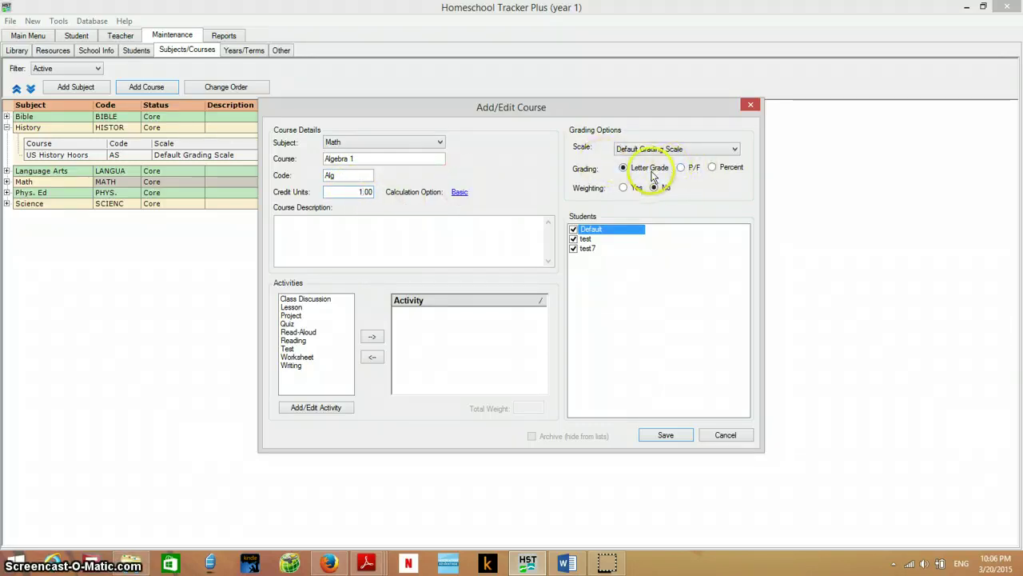
pyautogui.click(714, 168)
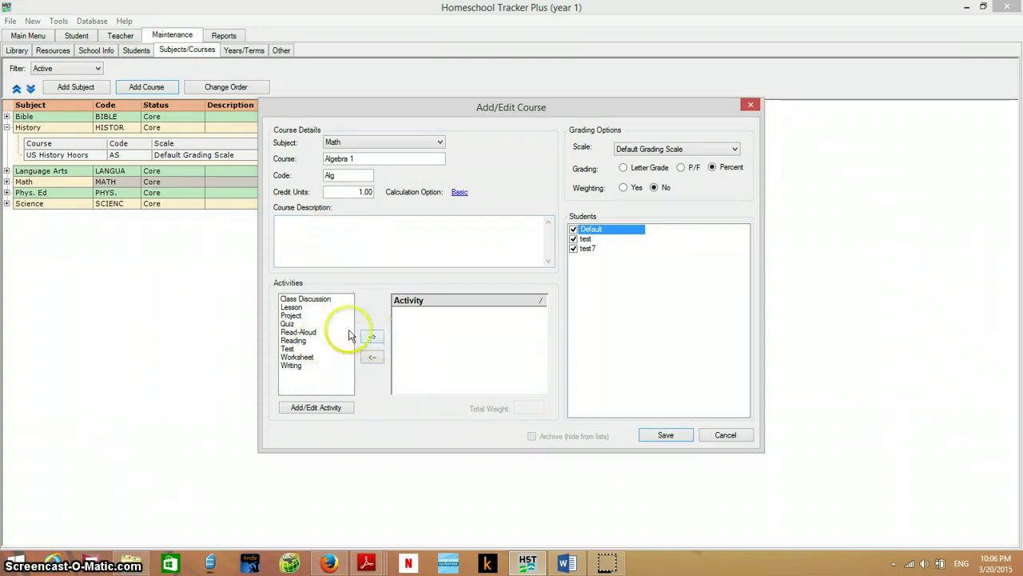
# Step: Add the Quiz activity to Algebra 1, enroll only test and test7, and save the course
pyautogui.click(325, 300)
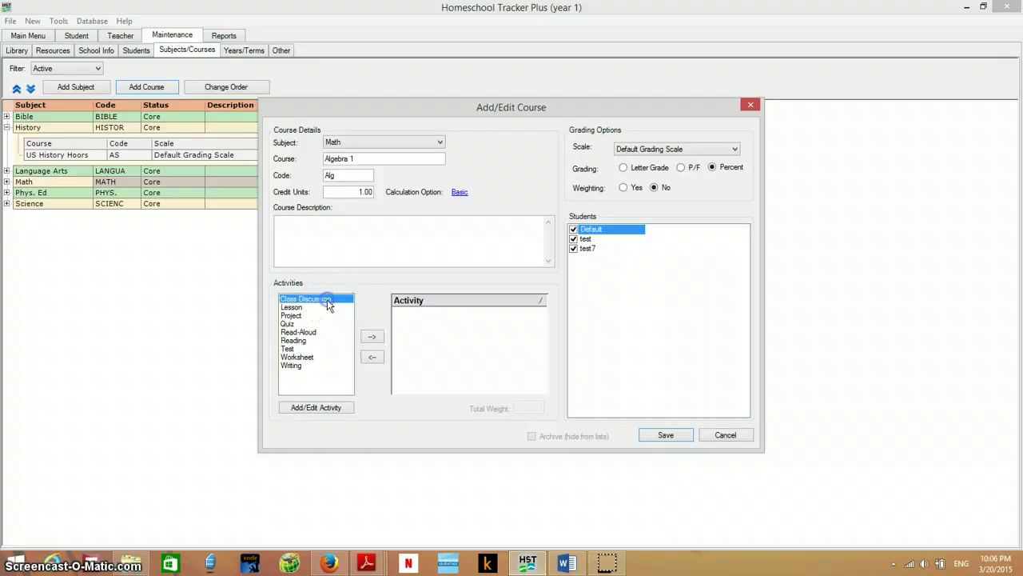
pyautogui.click(293, 324)
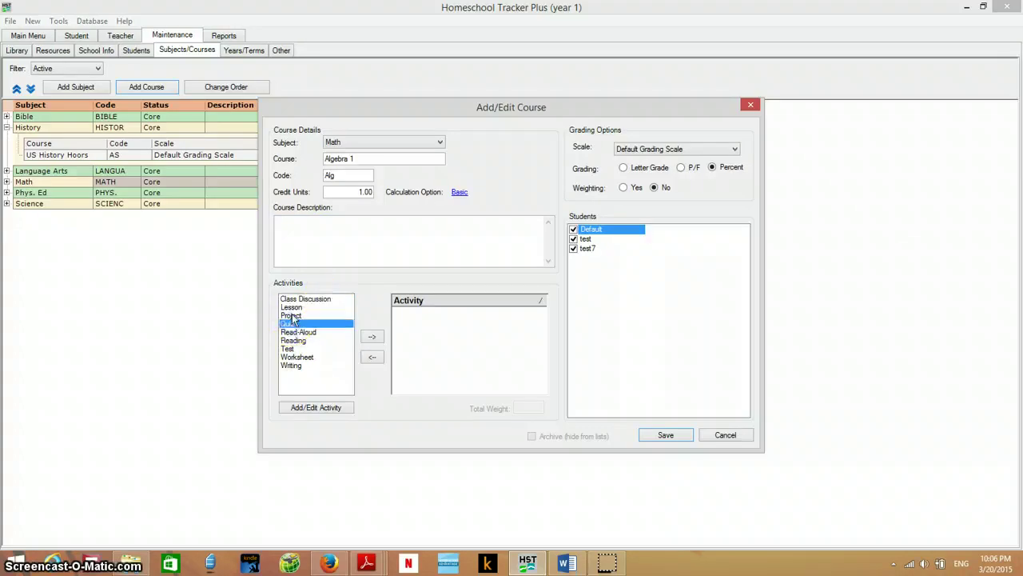
pyautogui.click(372, 337)
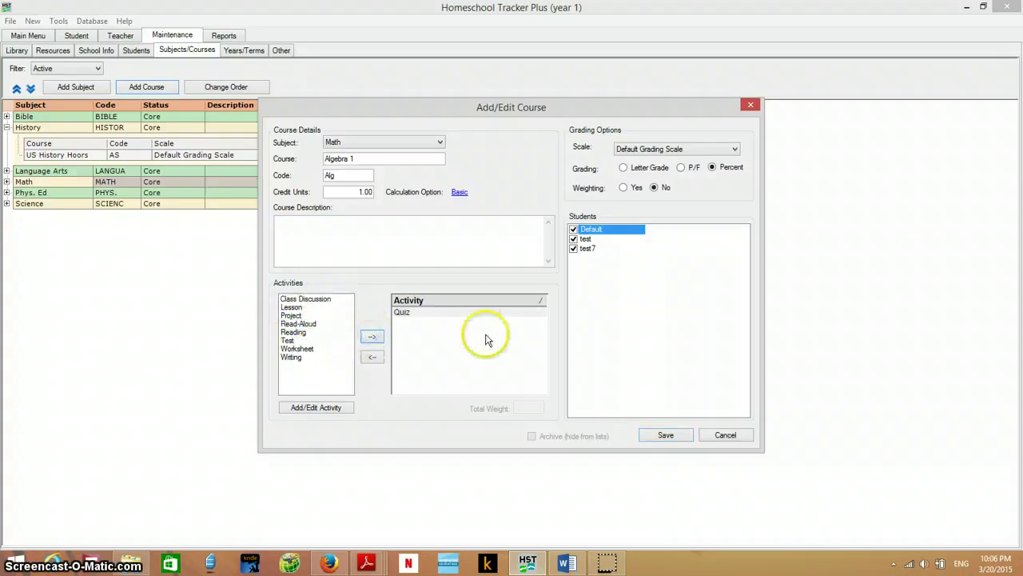
pyautogui.click(575, 239)
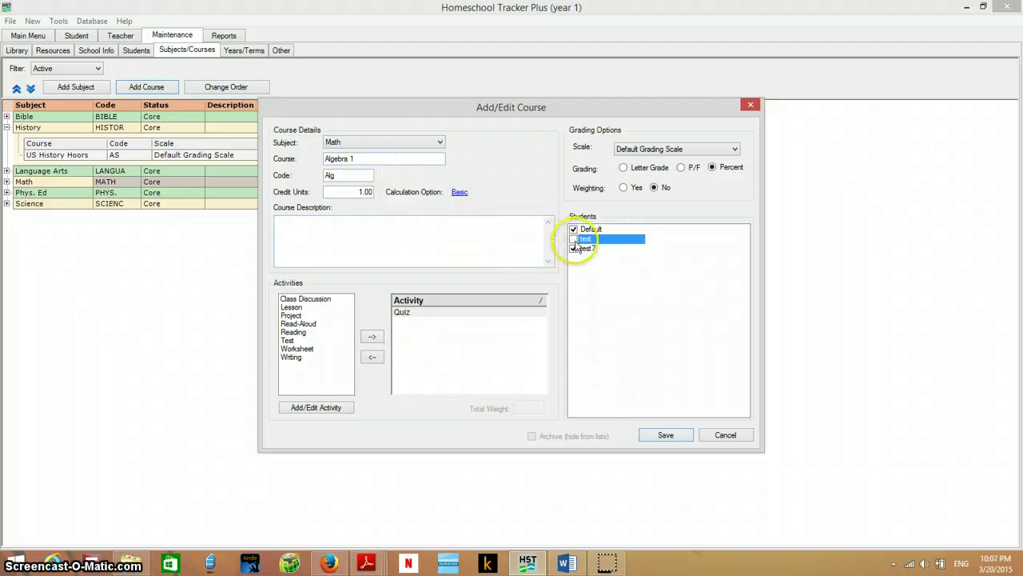
pyautogui.click(573, 229)
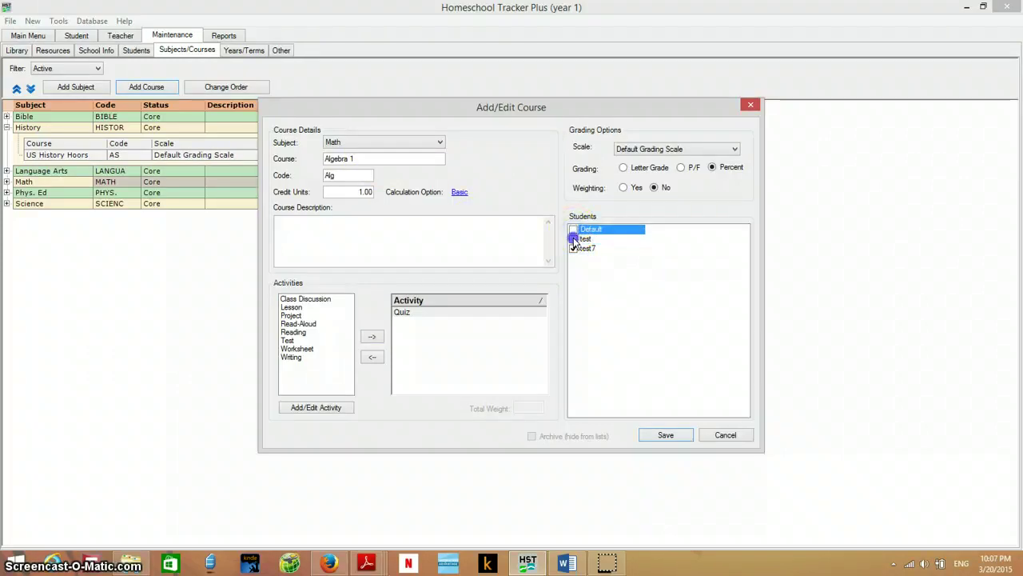
pyautogui.click(574, 240)
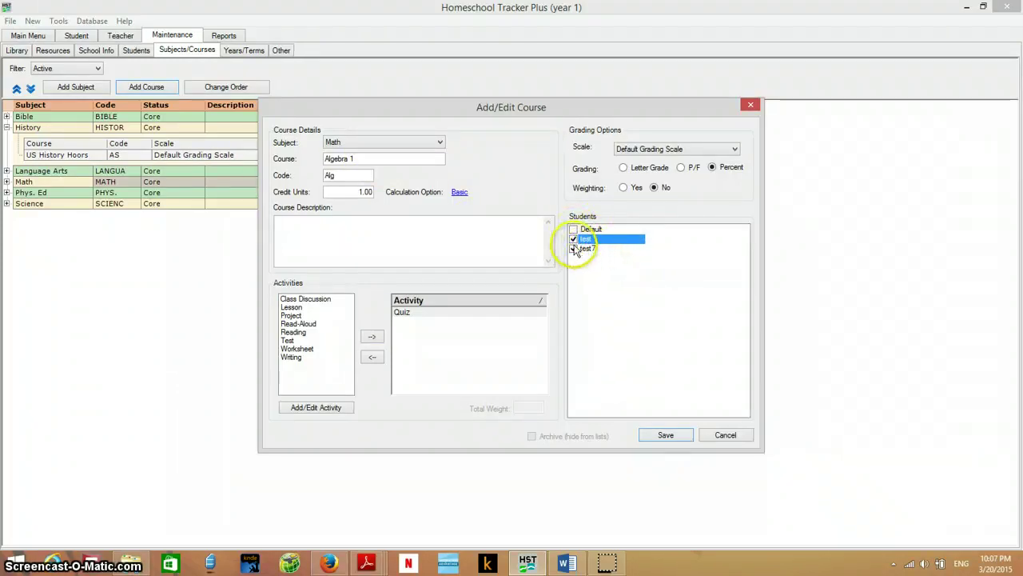
pyautogui.click(665, 437)
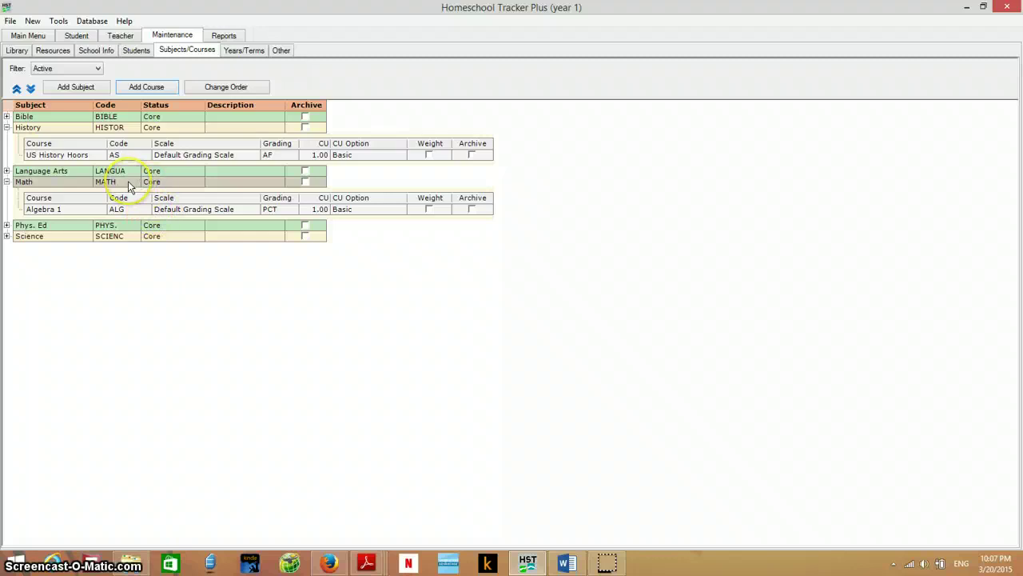
# Step: Confirm Algebra 1 now appears under Math in the Subjects/Courses list
pyautogui.click(34, 272)
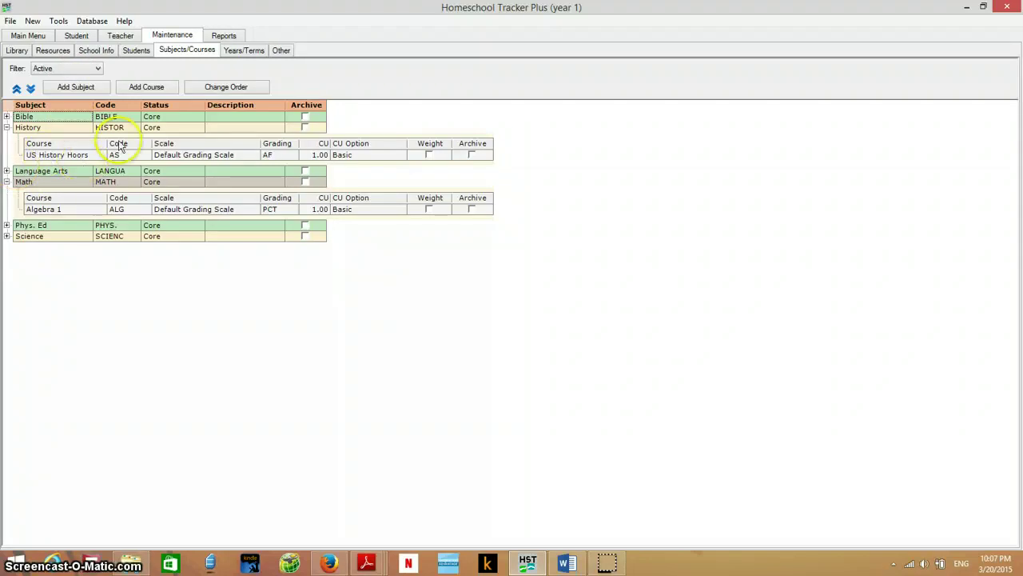
# Step: Review test's agenda and assignments, then show the March 2015 attendance calendar
pyautogui.click(77, 37)
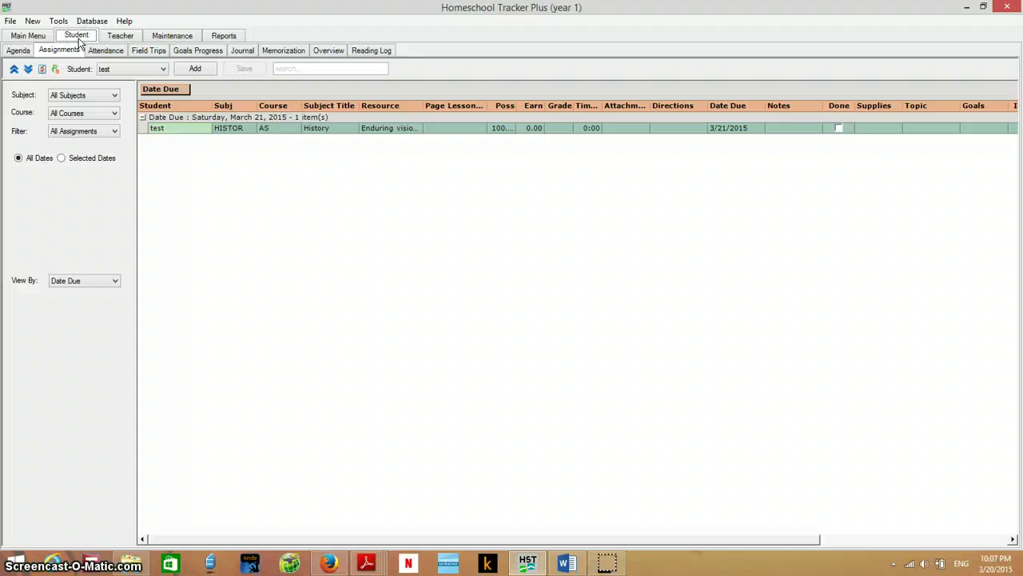
pyautogui.click(80, 42)
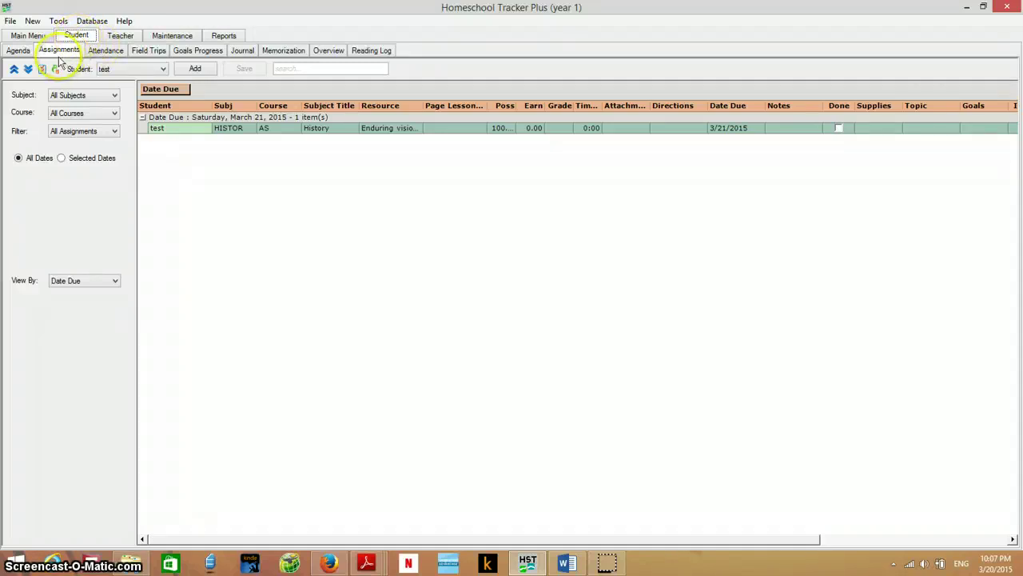
pyautogui.click(20, 52)
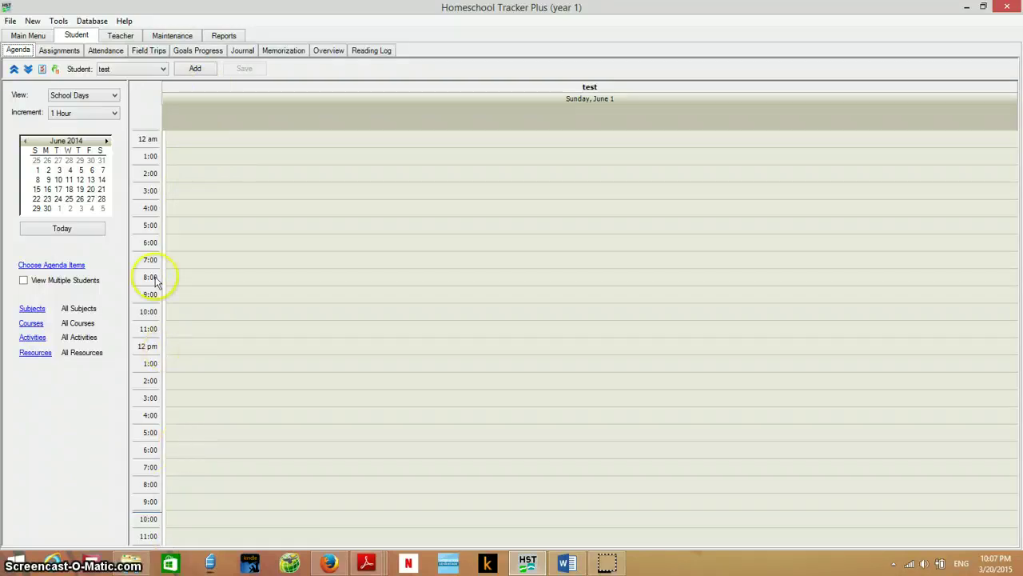
pyautogui.click(61, 50)
pyautogui.click(95, 50)
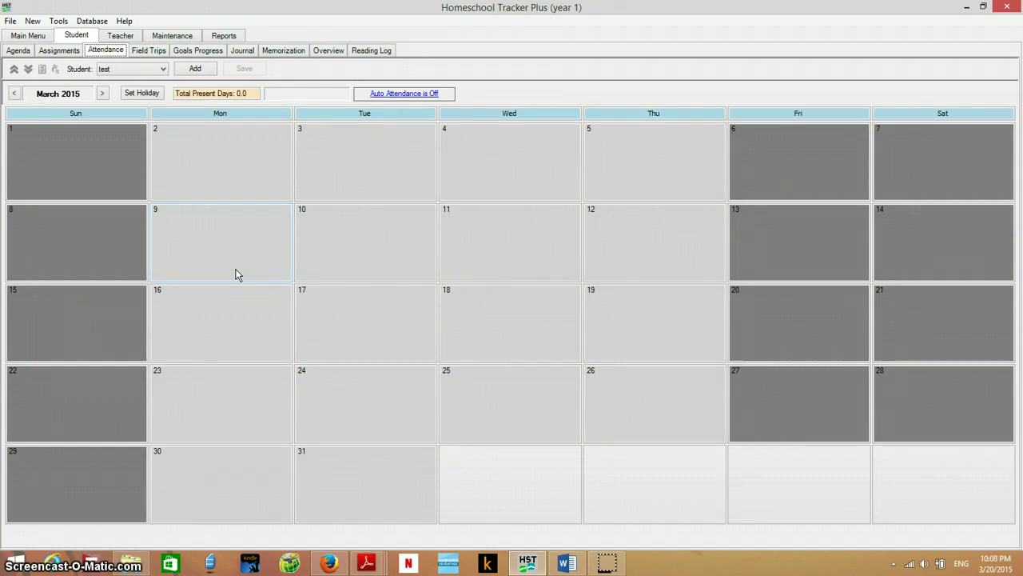
# Step: Mark students test and test7 present for March 16–19
pyautogui.click(236, 198)
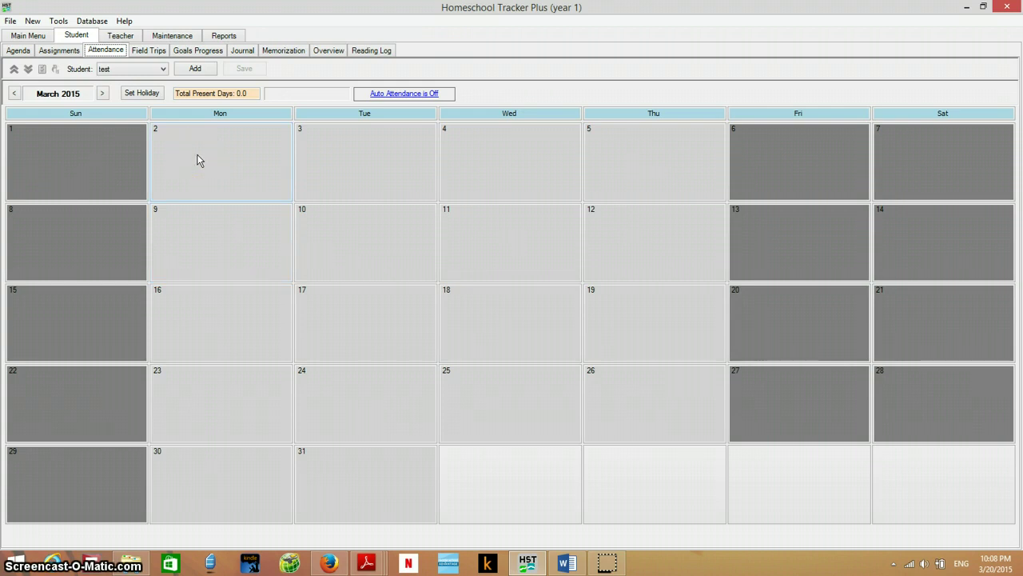
pyautogui.doubleClick(224, 176)
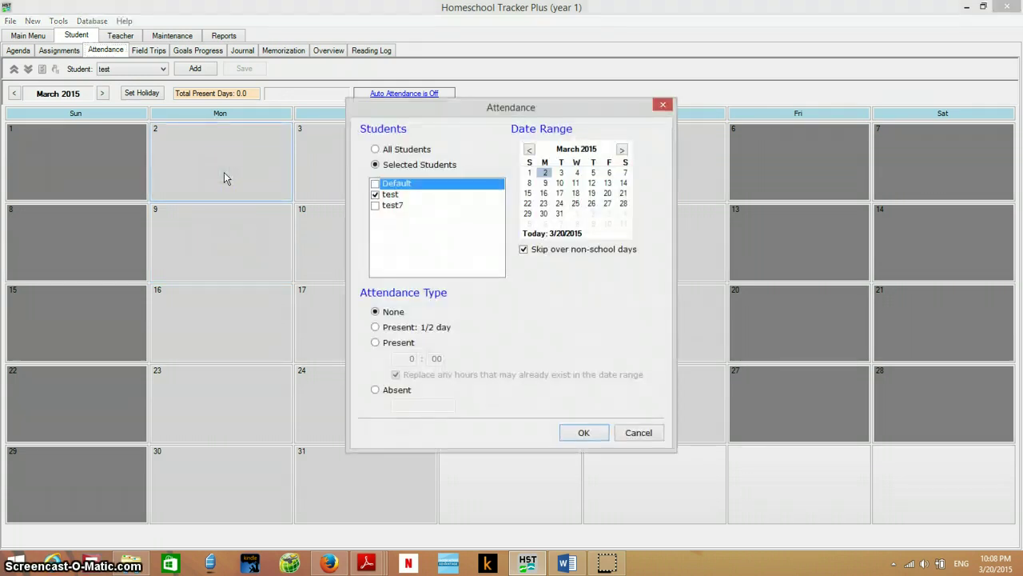
pyautogui.click(376, 206)
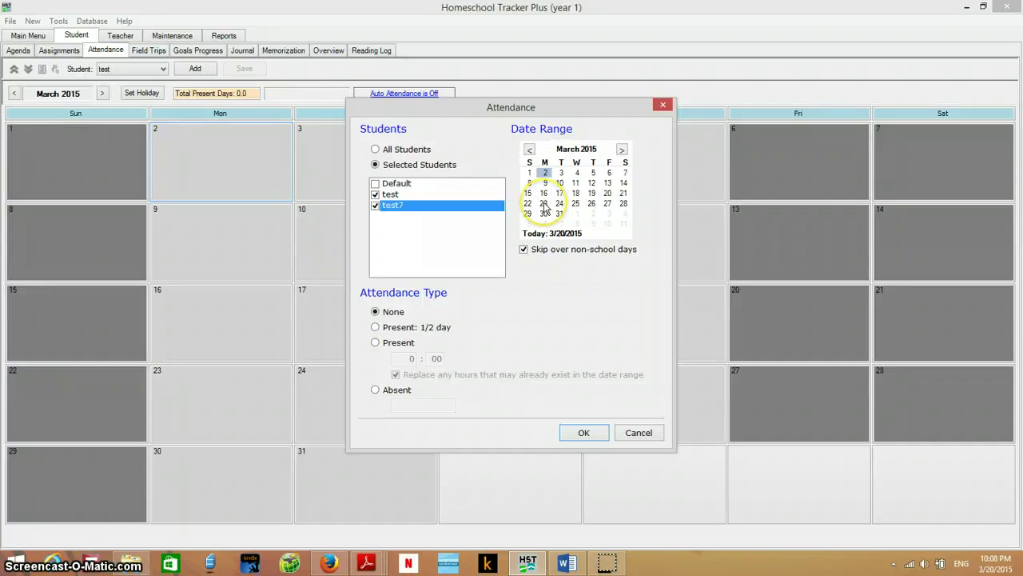
pyautogui.moveTo(543, 193); pyautogui.dragTo(609, 191)
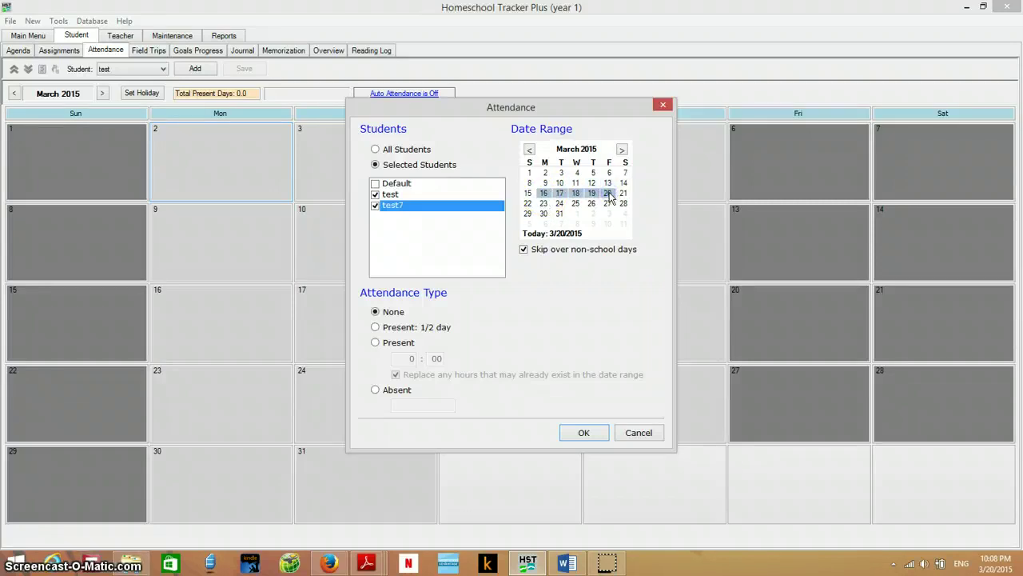
pyautogui.click(375, 342)
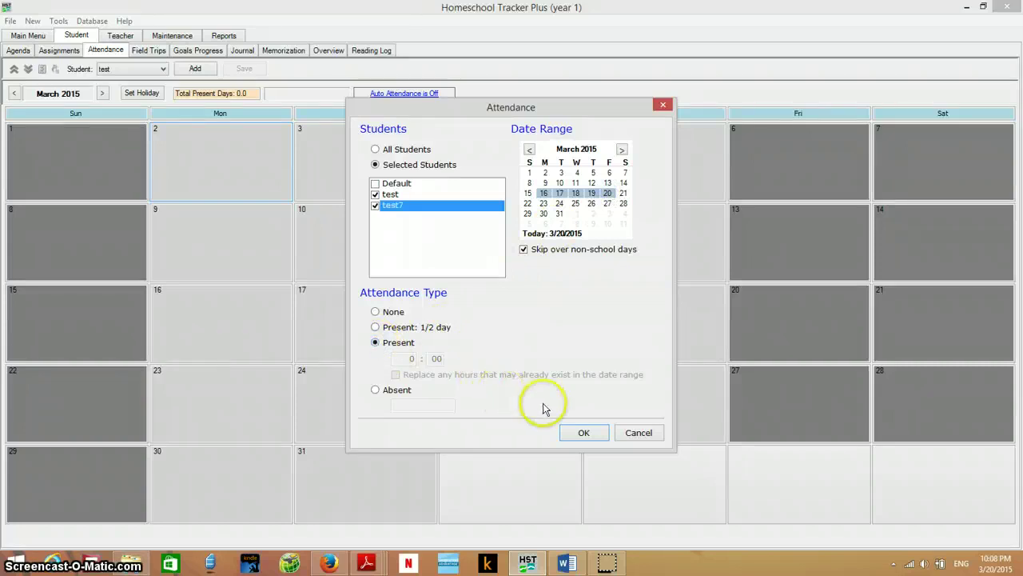
pyautogui.click(582, 432)
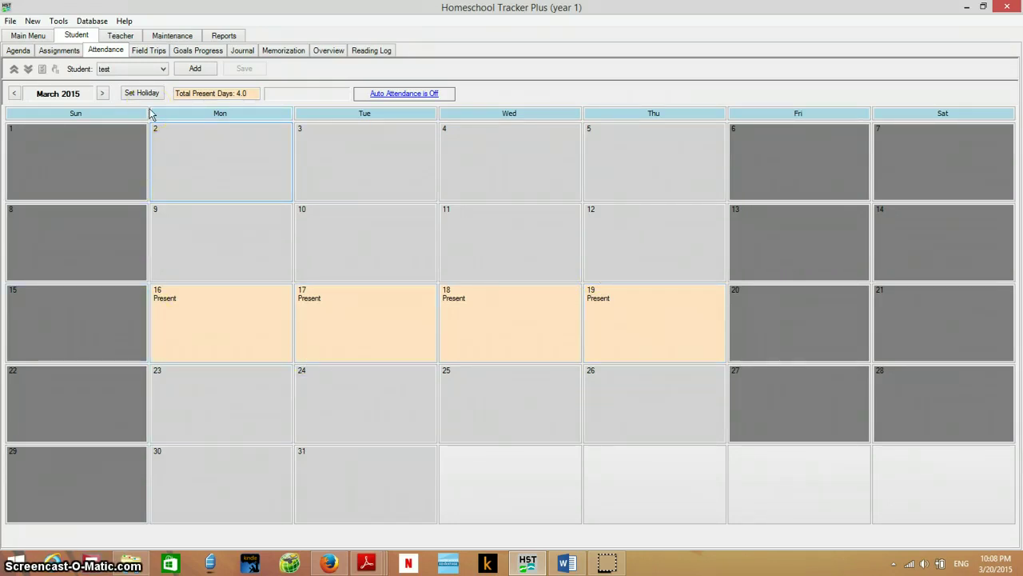
# Step: Mark March 22–28 as an all-day Other event with the description 'break'
pyautogui.click(148, 100)
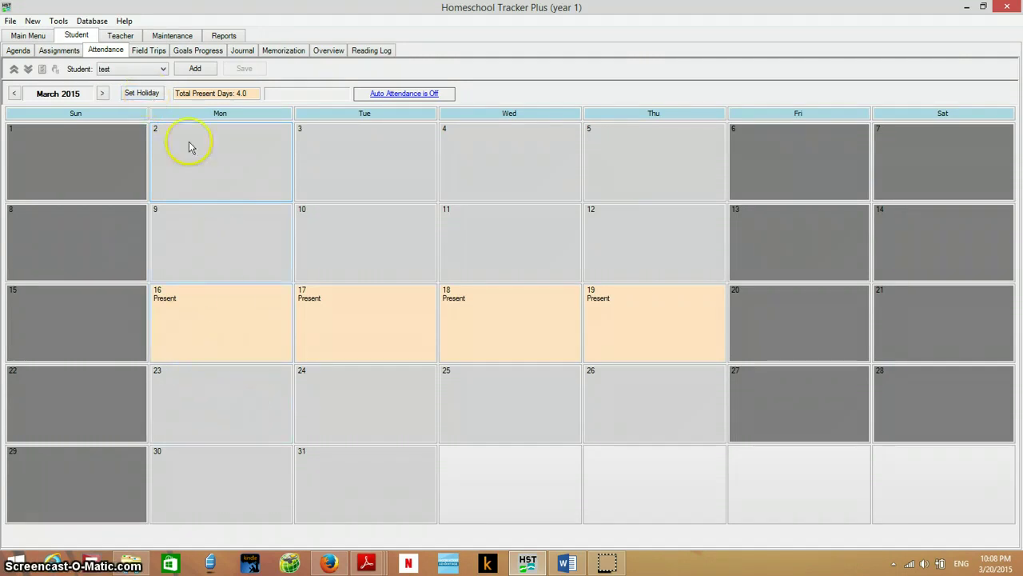
pyautogui.click(156, 99)
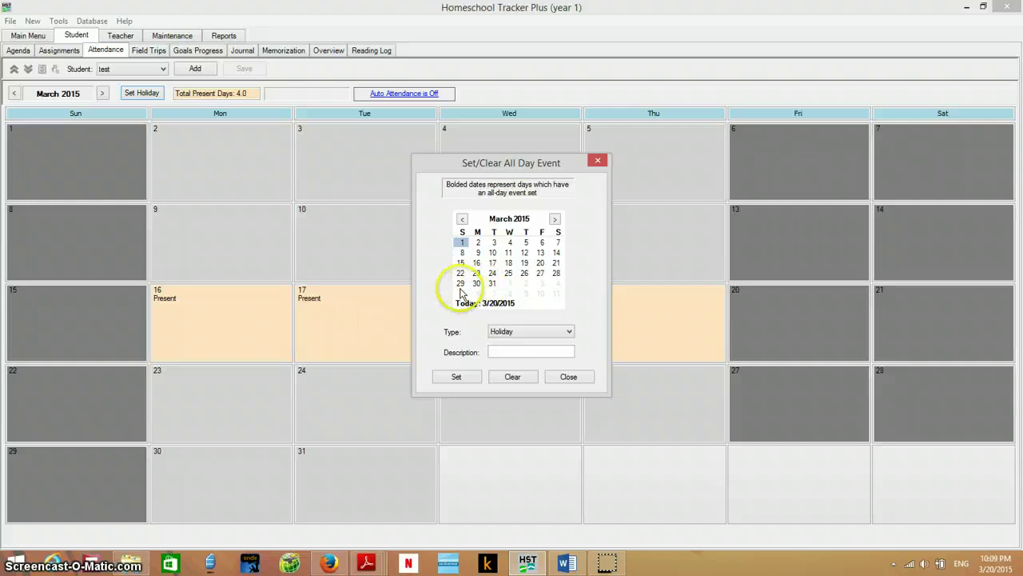
pyautogui.moveTo(459, 284); pyautogui.dragTo(557, 276)
pyautogui.click(568, 331)
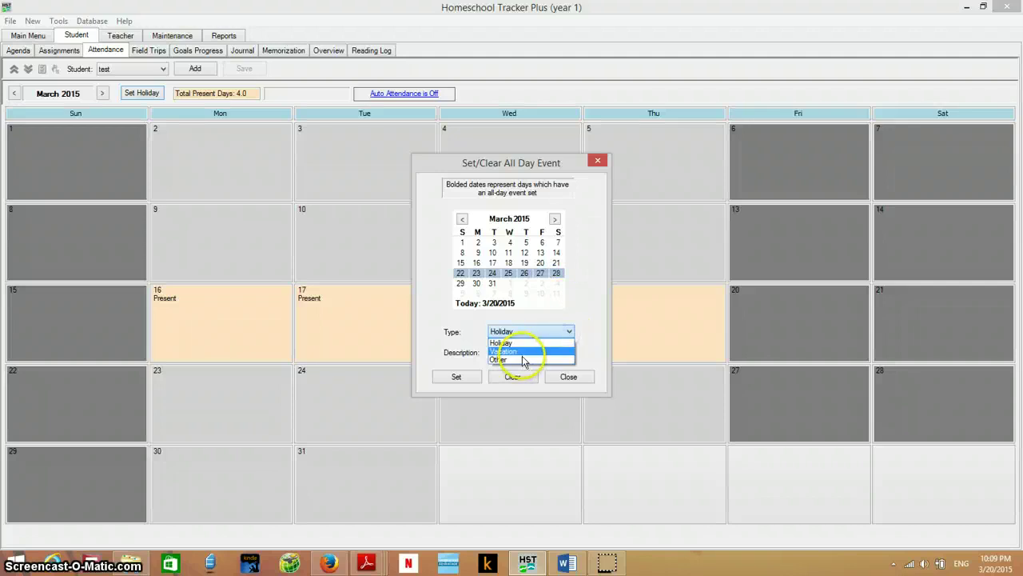
pyautogui.click(524, 360)
pyautogui.click(520, 355)
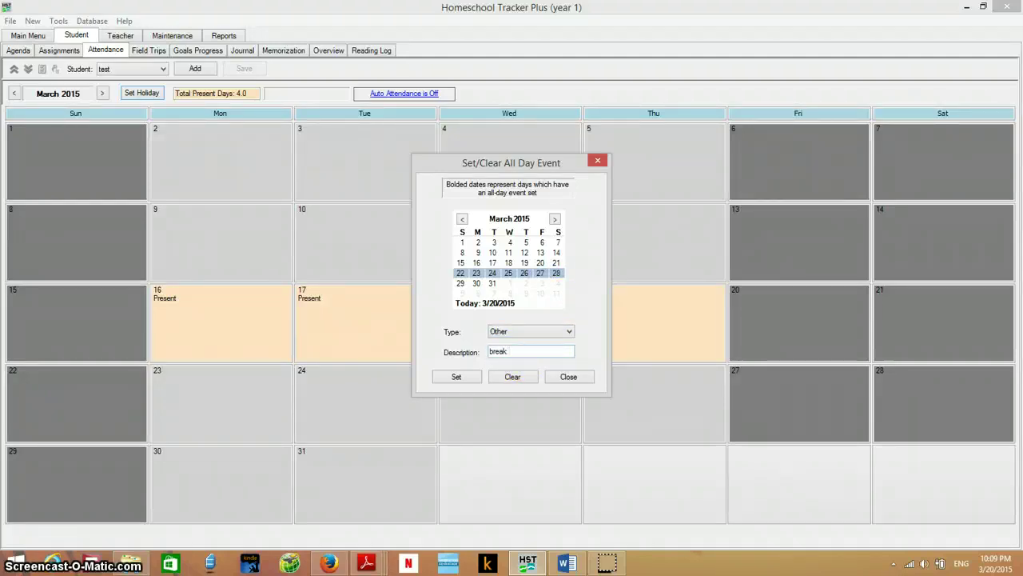
pyautogui.click(452, 377)
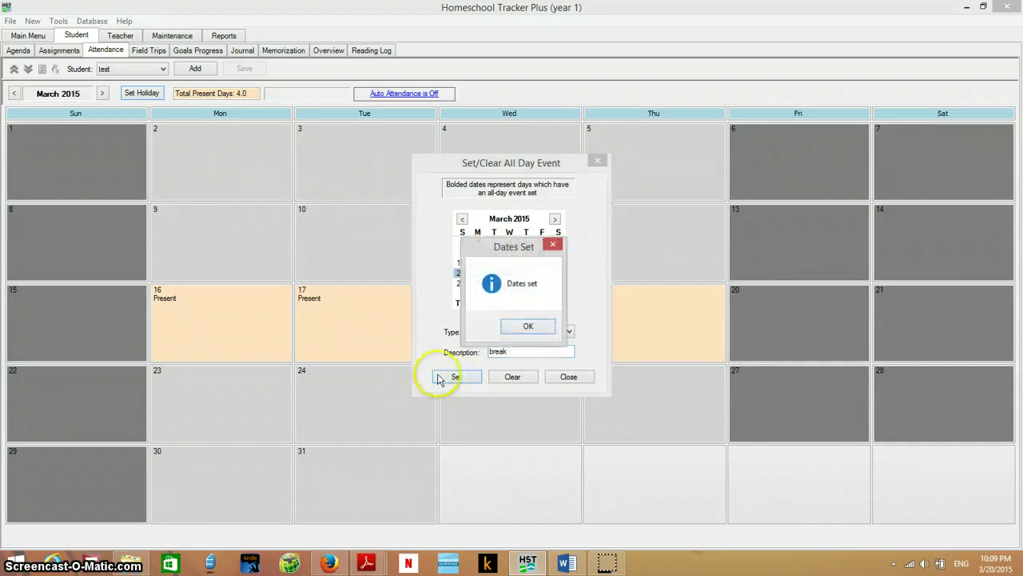
pyautogui.click(529, 328)
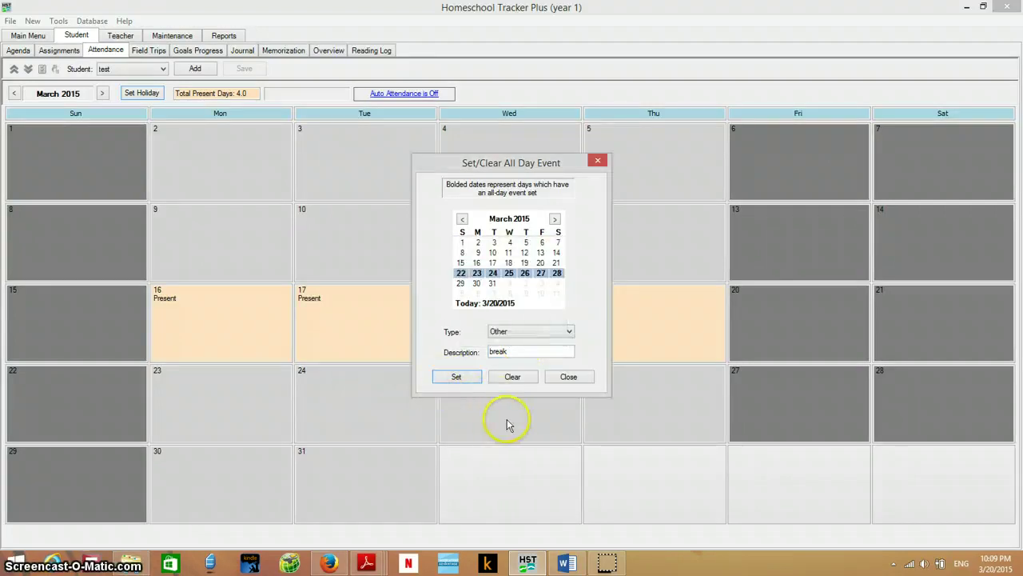
pyautogui.click(567, 377)
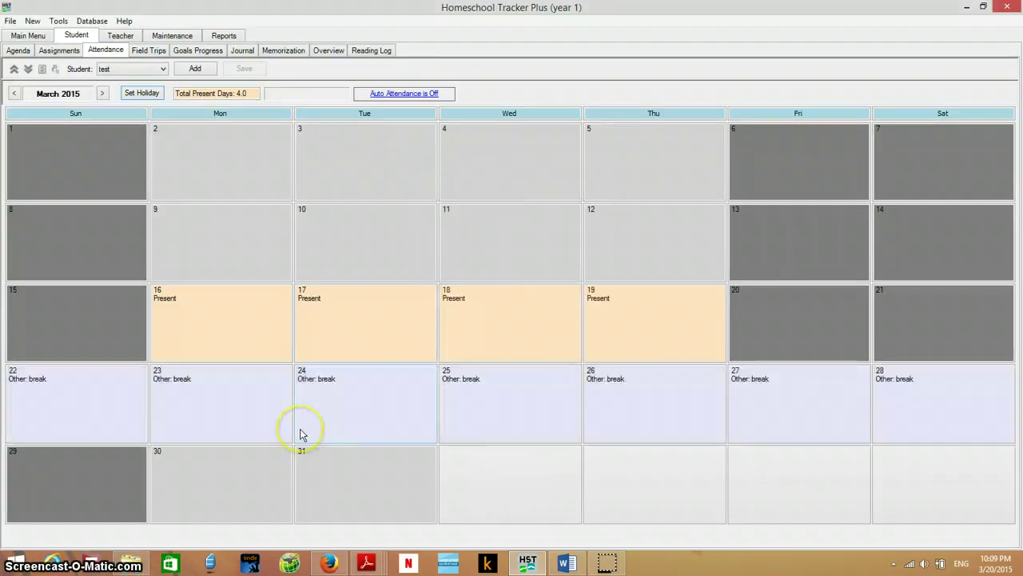
pyautogui.click(384, 392)
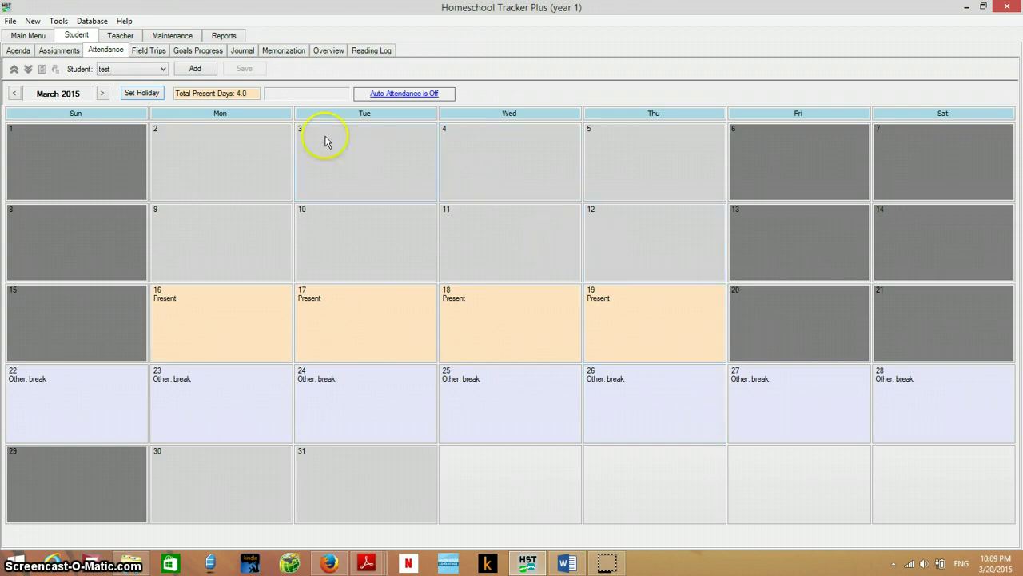
# Step: Start a new field trip record, leaving the trip goals unselected
pyautogui.click(161, 53)
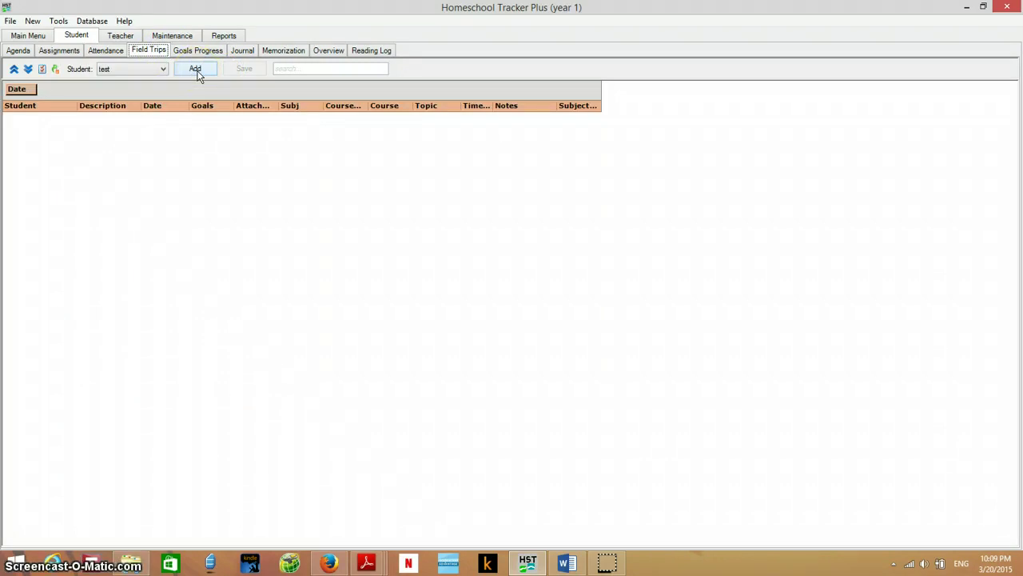
pyautogui.click(196, 70)
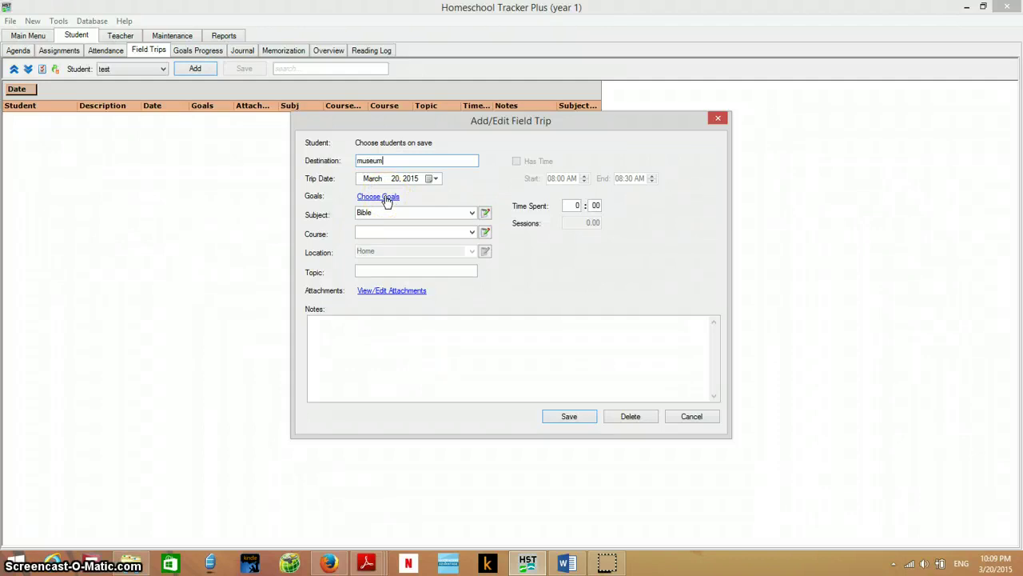
pyautogui.click(386, 198)
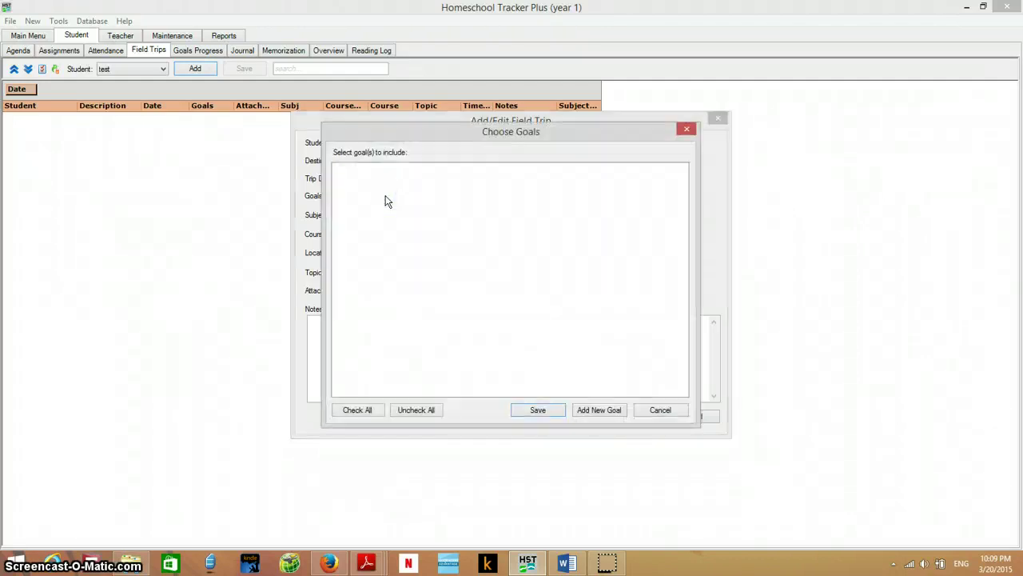
pyautogui.click(657, 410)
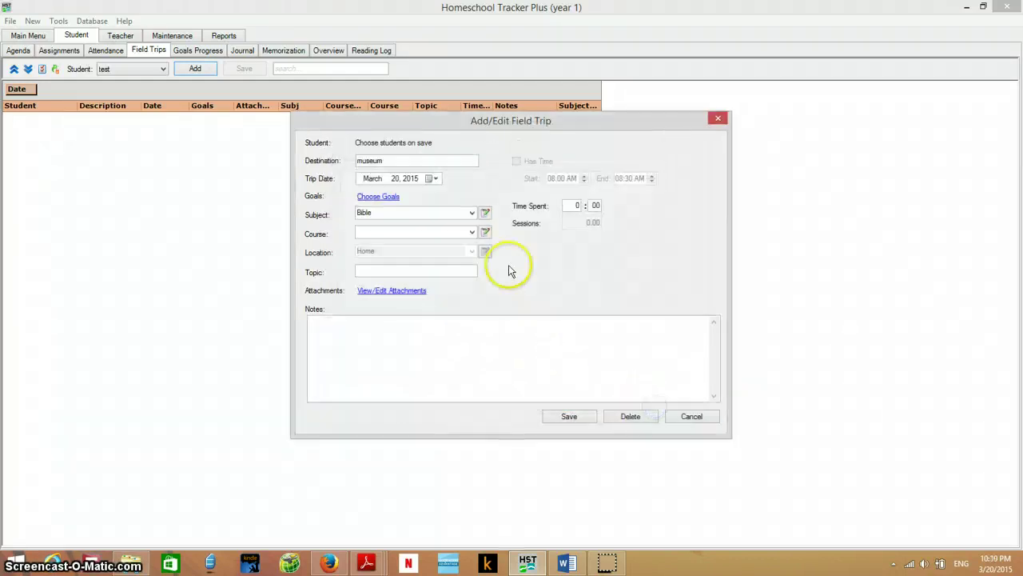
# Step: Set the trip's subject to History and its course to US History Hoors
pyautogui.click(471, 214)
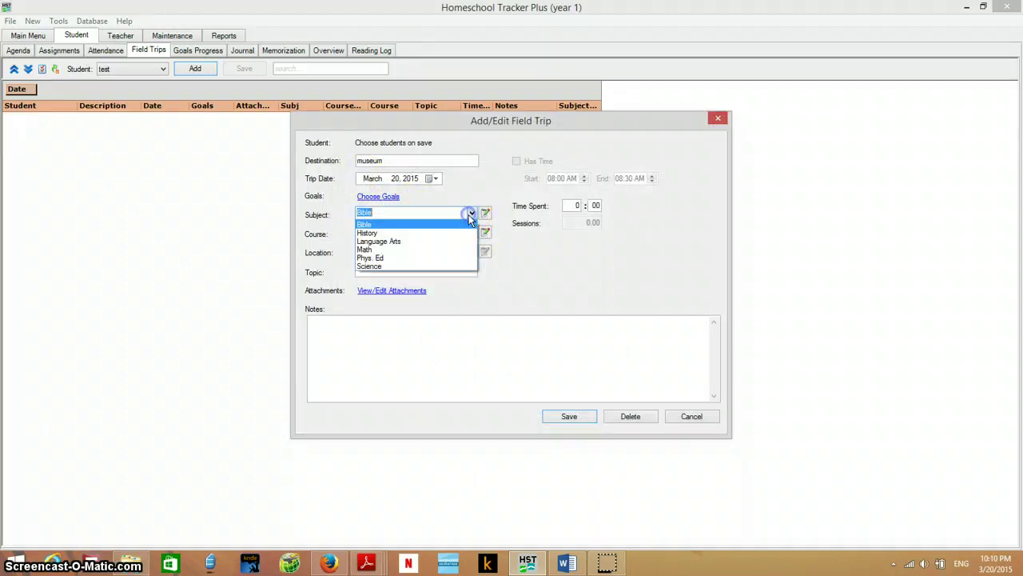
pyautogui.click(382, 267)
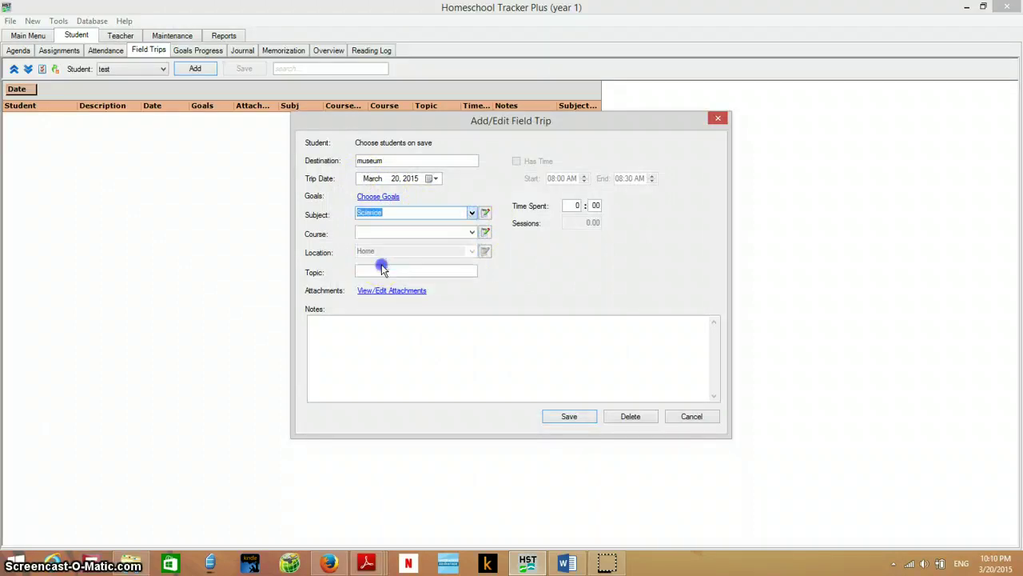
pyautogui.click(471, 233)
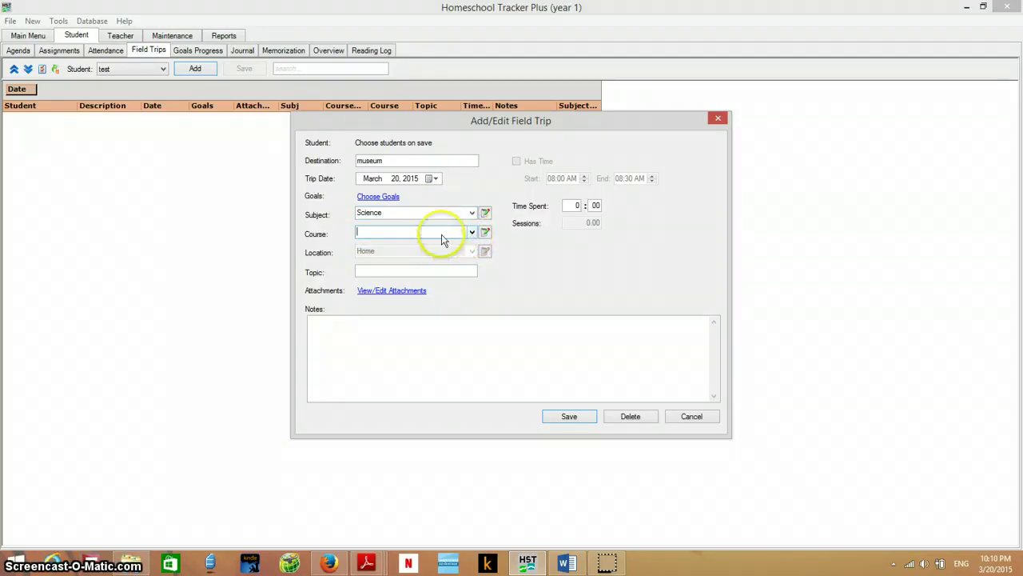
pyautogui.click(385, 147)
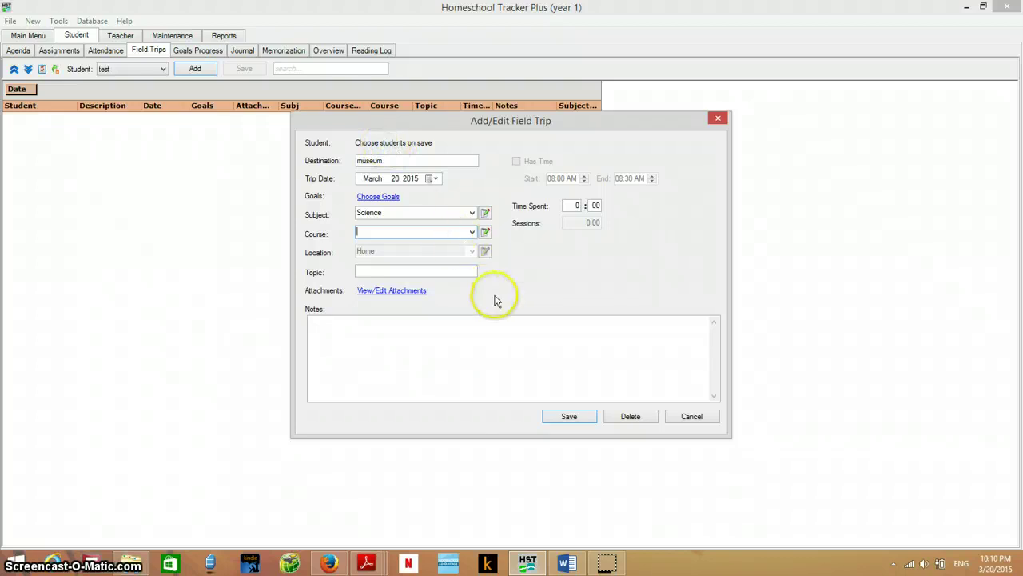
pyautogui.click(471, 213)
pyautogui.click(402, 233)
pyautogui.click(472, 233)
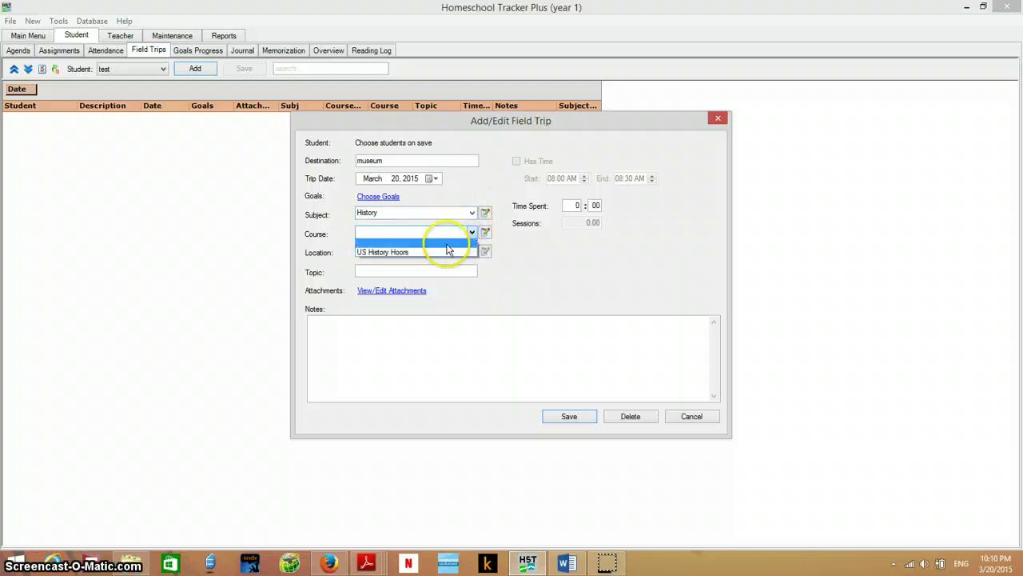
pyautogui.click(443, 251)
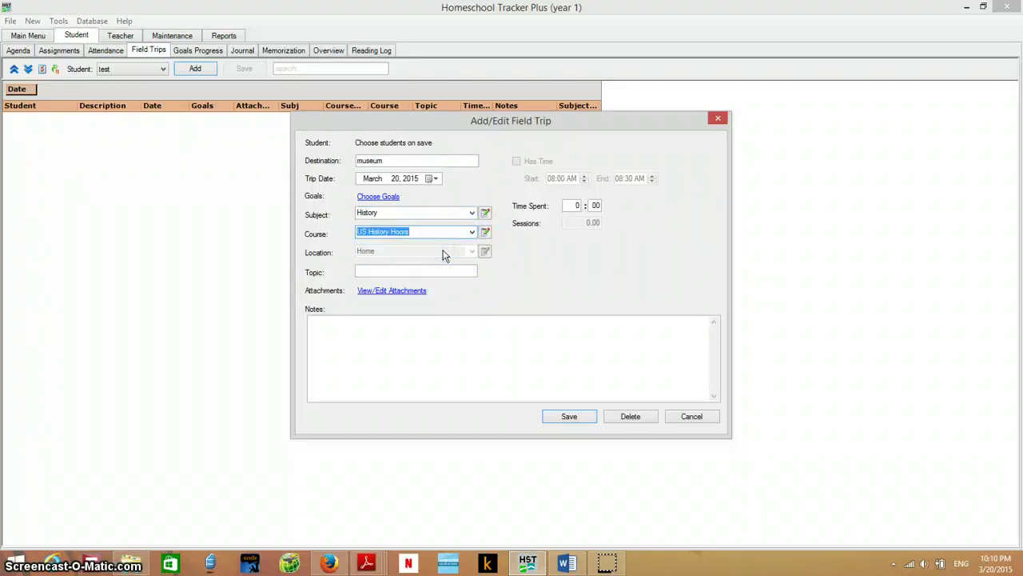
# Step: Save the museum trip for students test and test7, then view Goals Progress
pyautogui.click(568, 415)
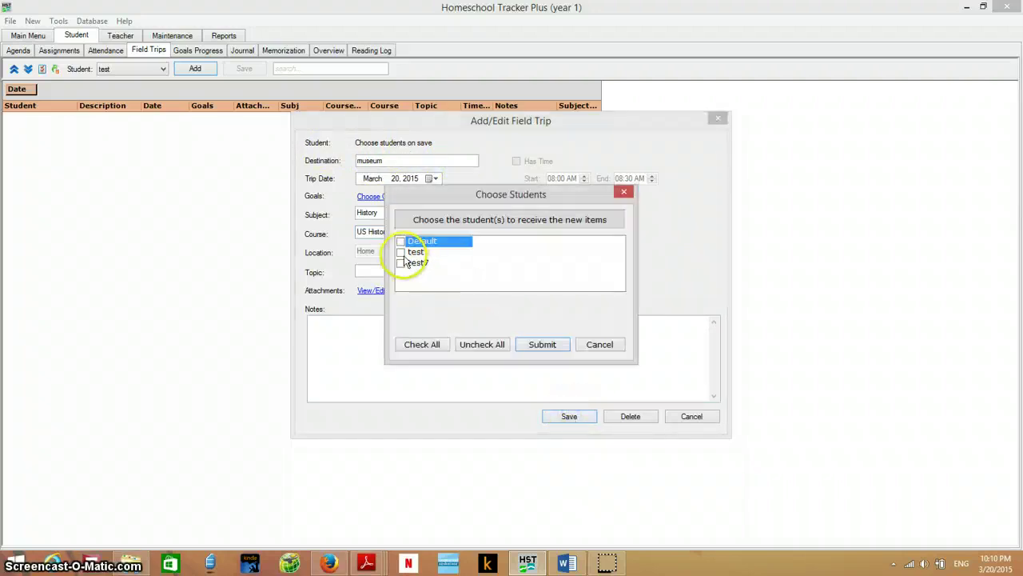
pyautogui.click(401, 252)
pyautogui.click(402, 264)
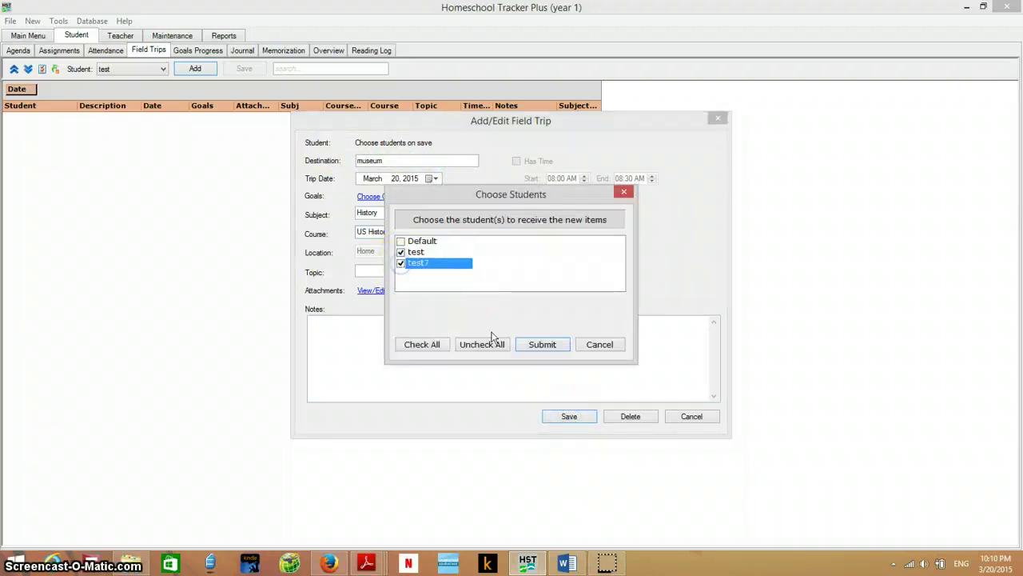
pyautogui.click(544, 349)
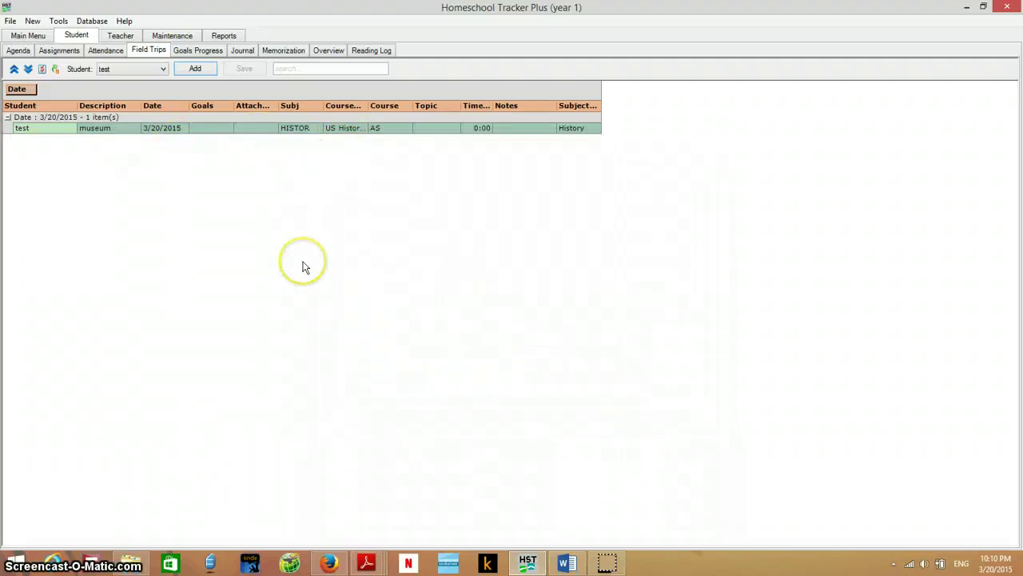
pyautogui.click(197, 51)
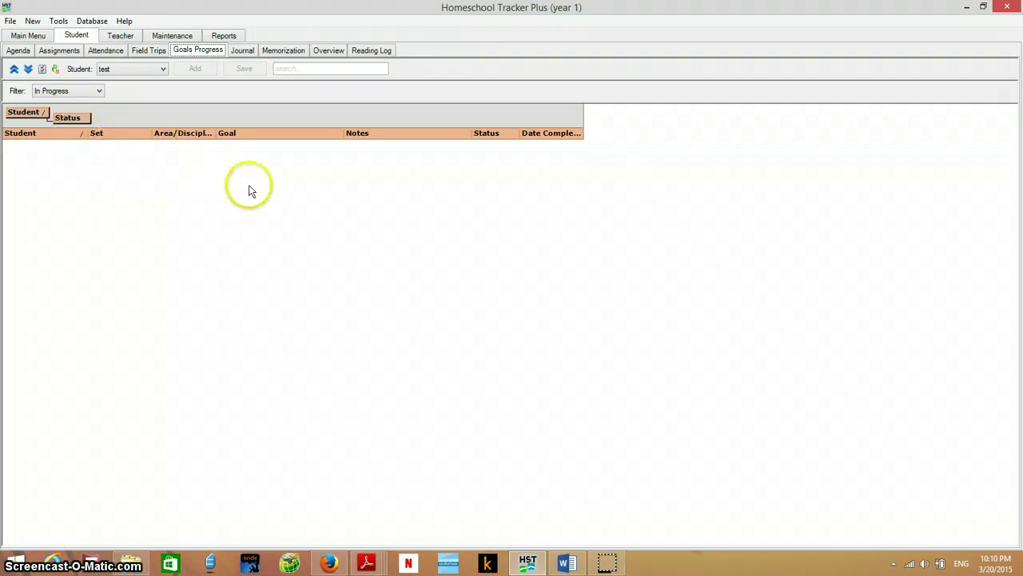
# Step: Start a new journal entry, then cancel it without saving
pyautogui.click(244, 51)
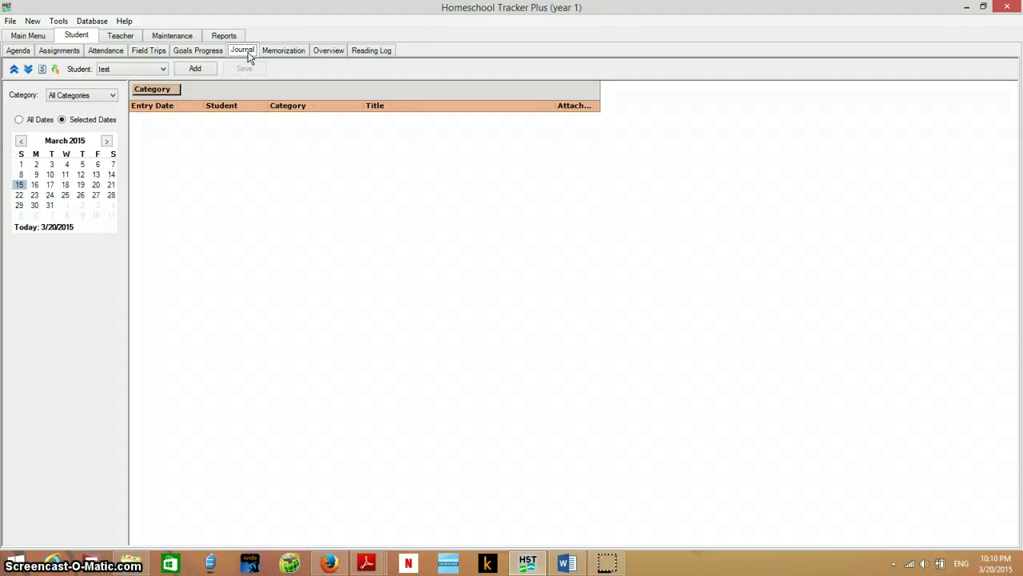
pyautogui.click(199, 69)
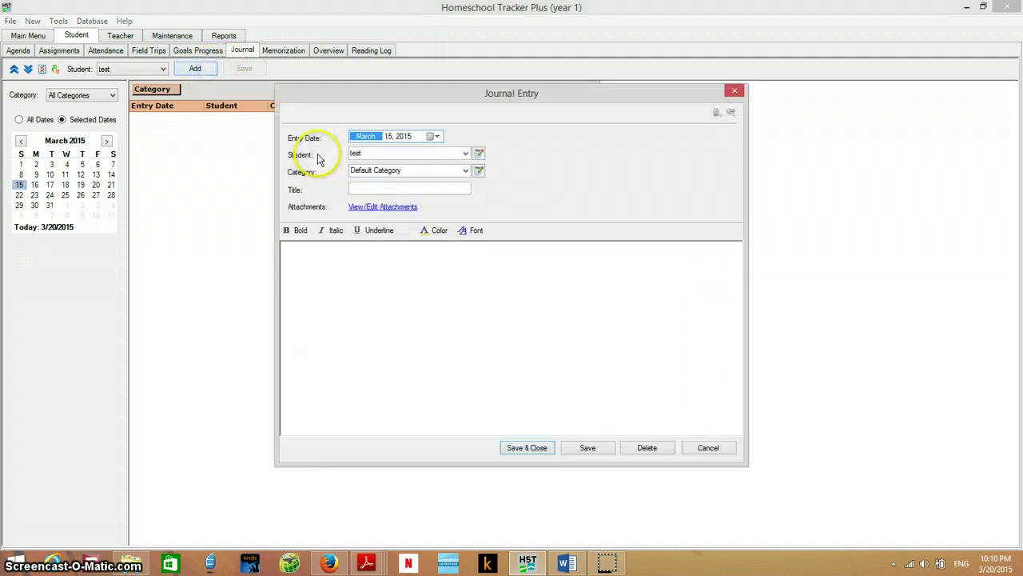
pyautogui.click(709, 448)
# Step: View the student's Memorization list, then their empty Reading Log
pyautogui.click(289, 53)
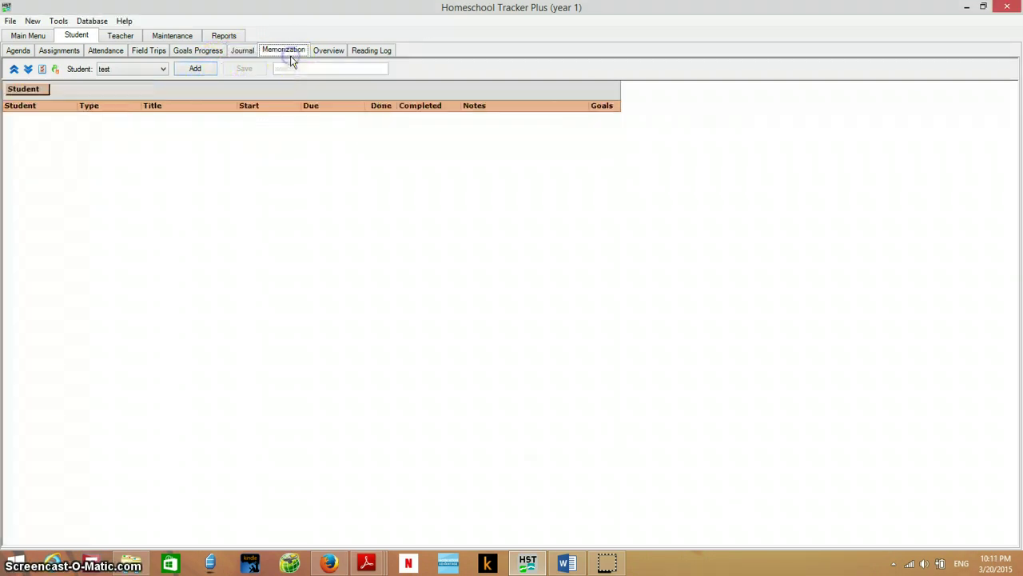
pyautogui.click(368, 51)
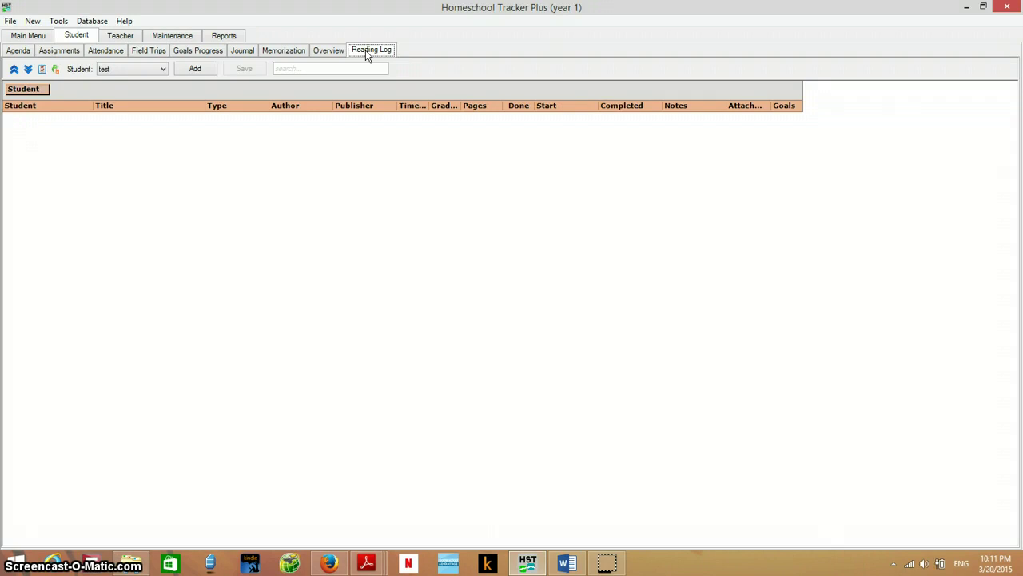
pyautogui.click(247, 141)
pyautogui.click(225, 36)
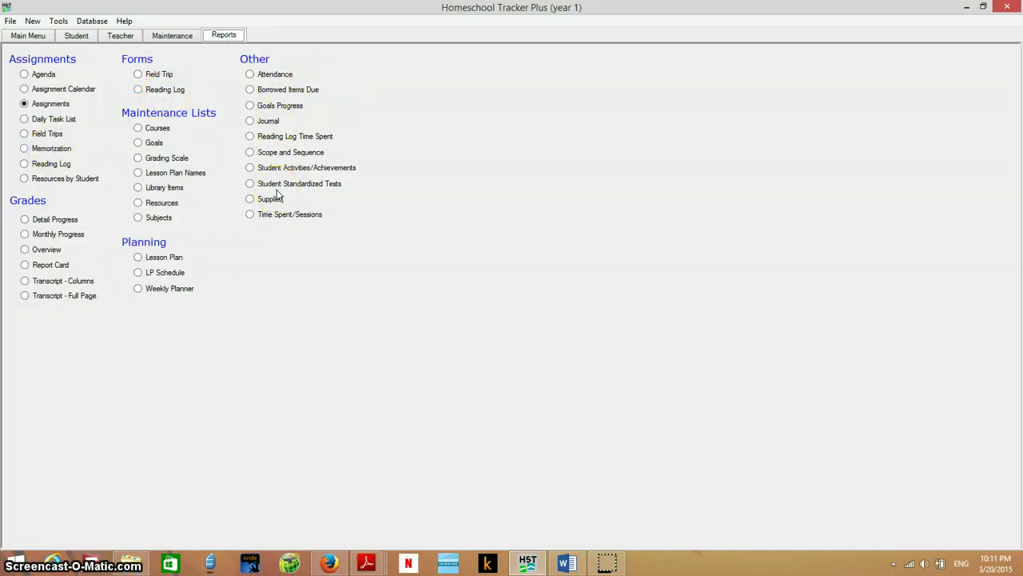
pyautogui.click(84, 36)
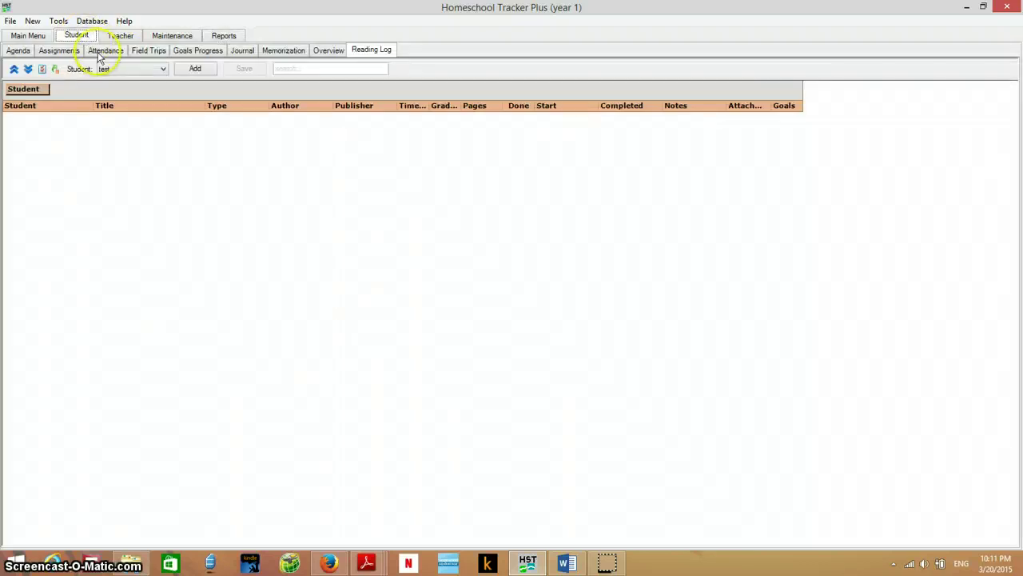
# Step: Record 95 points earned on the March 21 History test, tick Done and I'm Done, and save
pyautogui.click(71, 53)
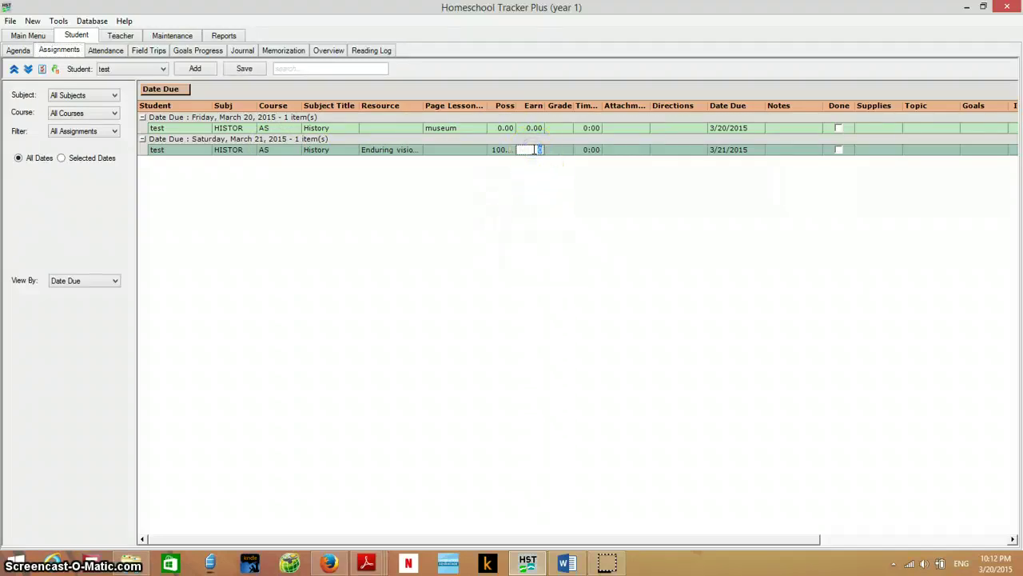
pyautogui.doubleClick(542, 156)
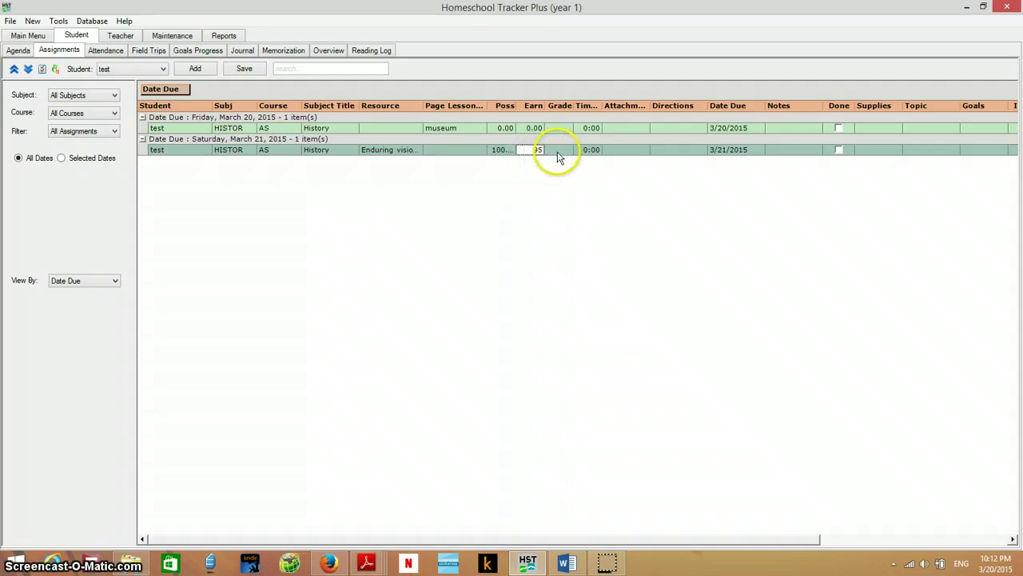
pyautogui.moveTo(763, 543); pyautogui.dragTo(848, 540)
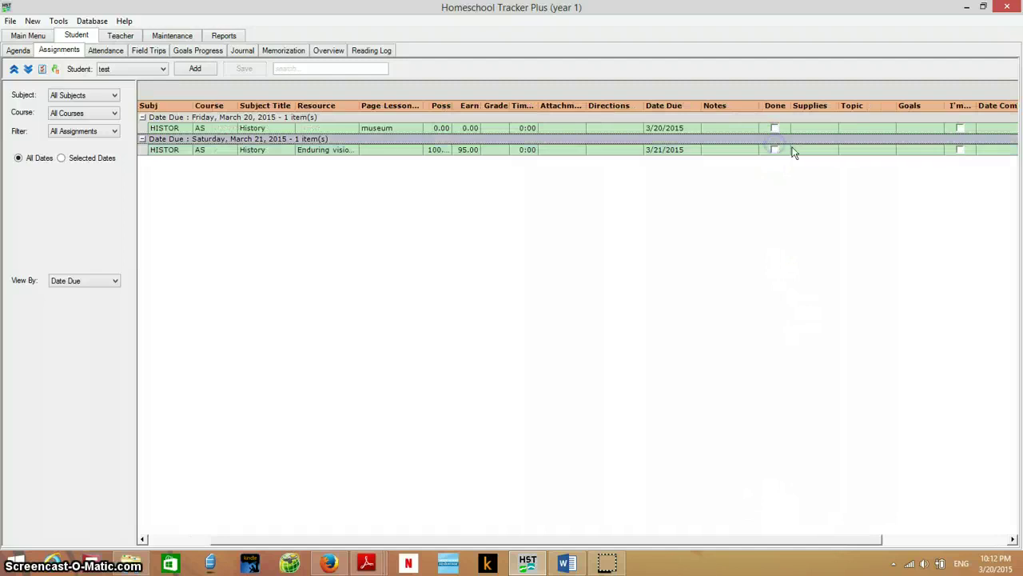
pyautogui.click(774, 150)
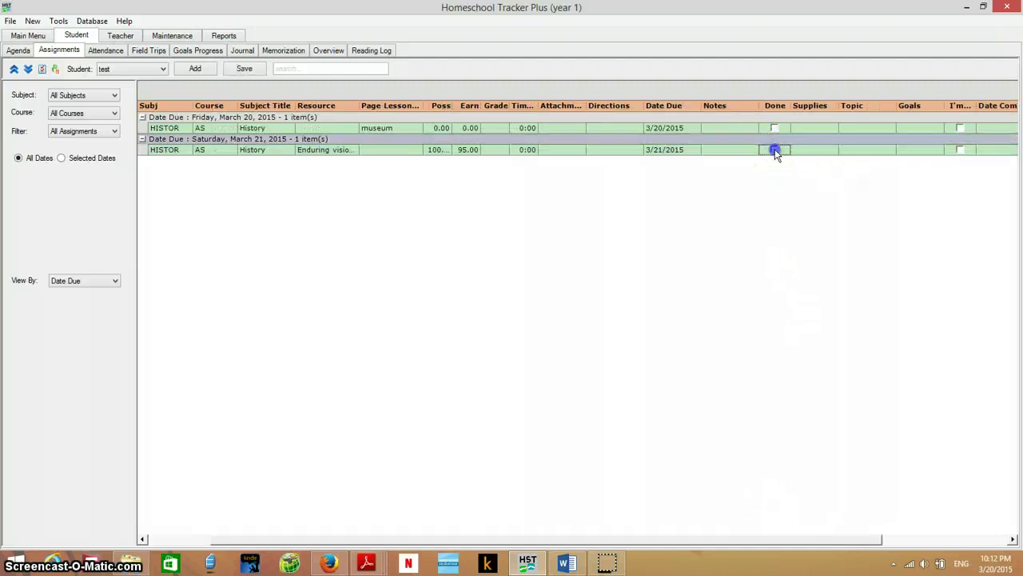
pyautogui.click(961, 149)
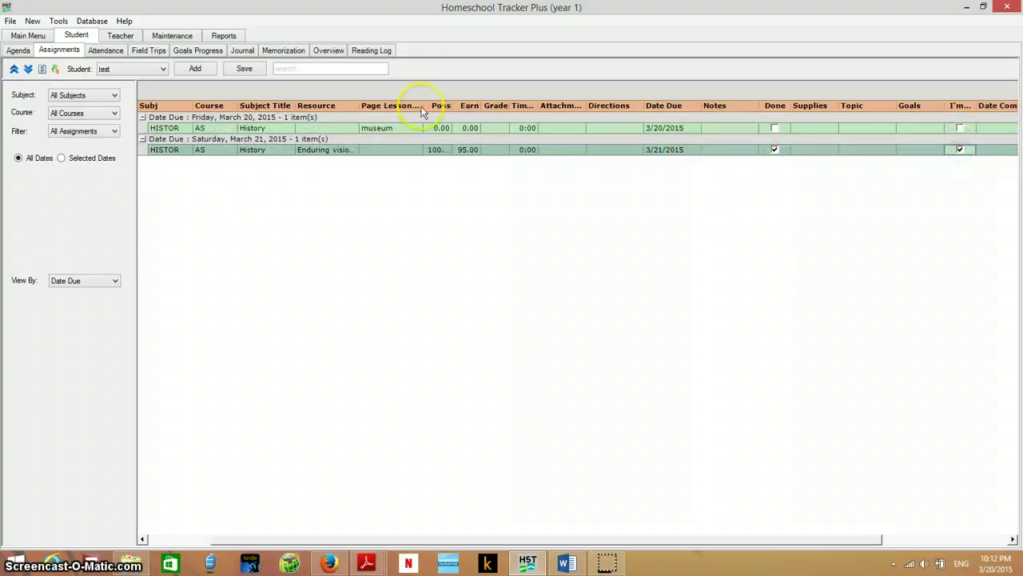
pyautogui.click(244, 68)
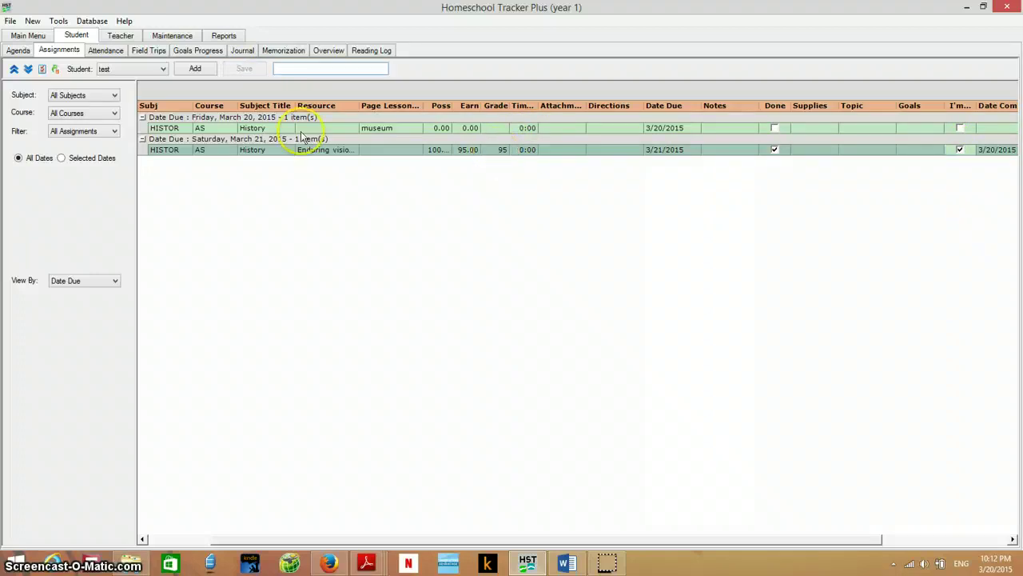
# Step: Start a new assignment for student test7
pyautogui.click(204, 70)
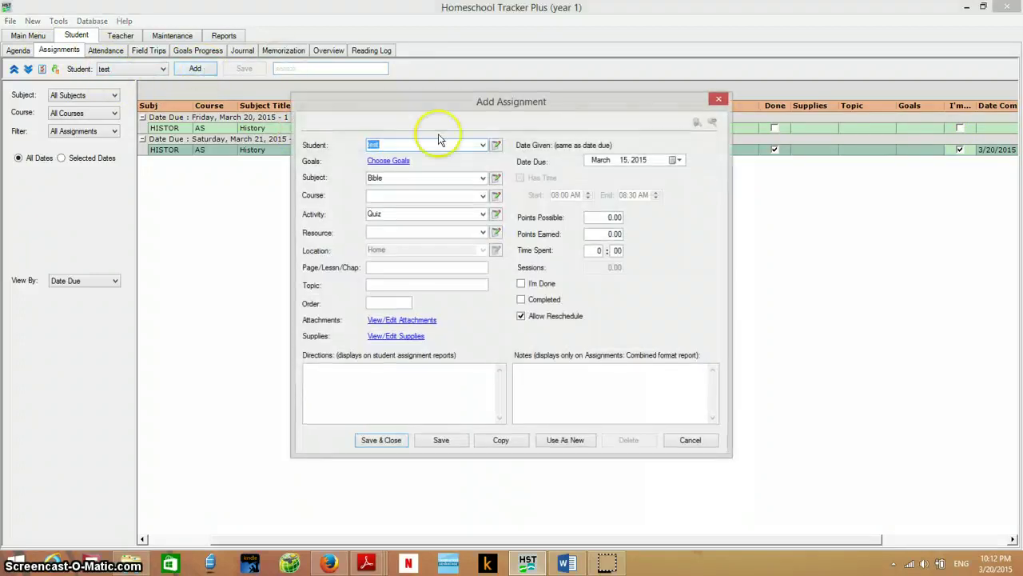
pyautogui.click(483, 145)
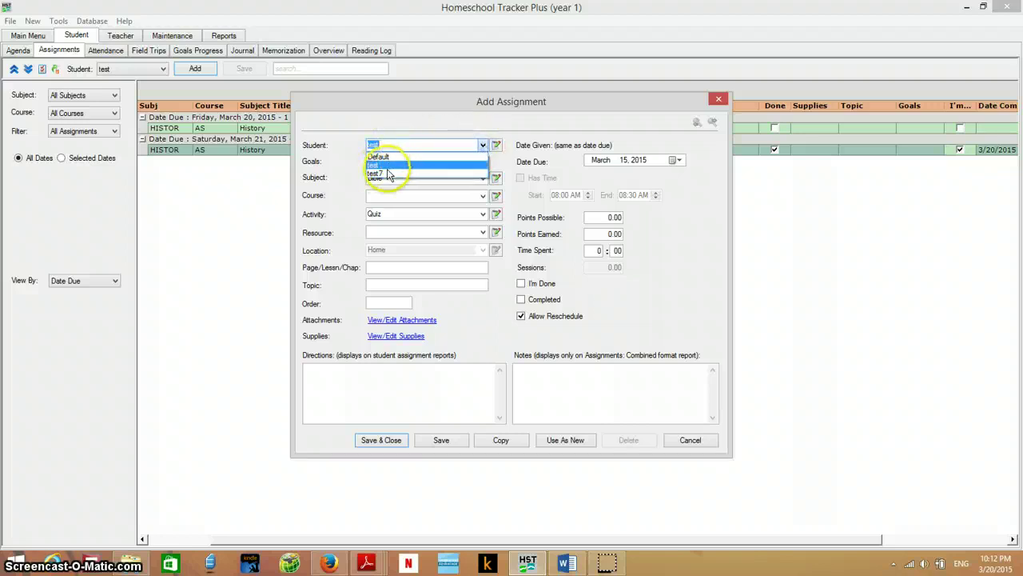
pyautogui.click(377, 173)
# Step: Set the subject to Math and the course to Algebra 1, then check resource options
pyautogui.click(481, 179)
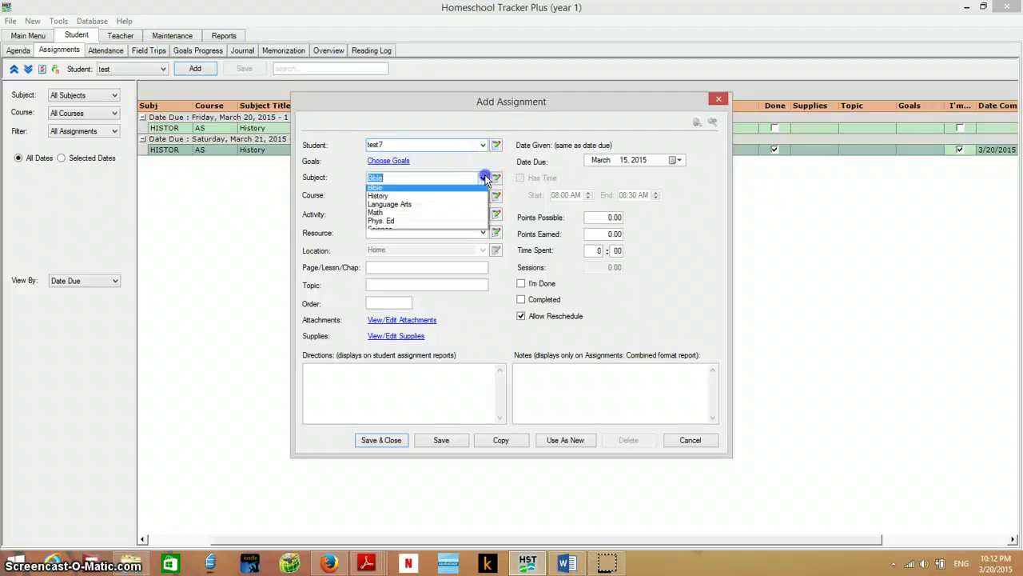
pyautogui.click(389, 197)
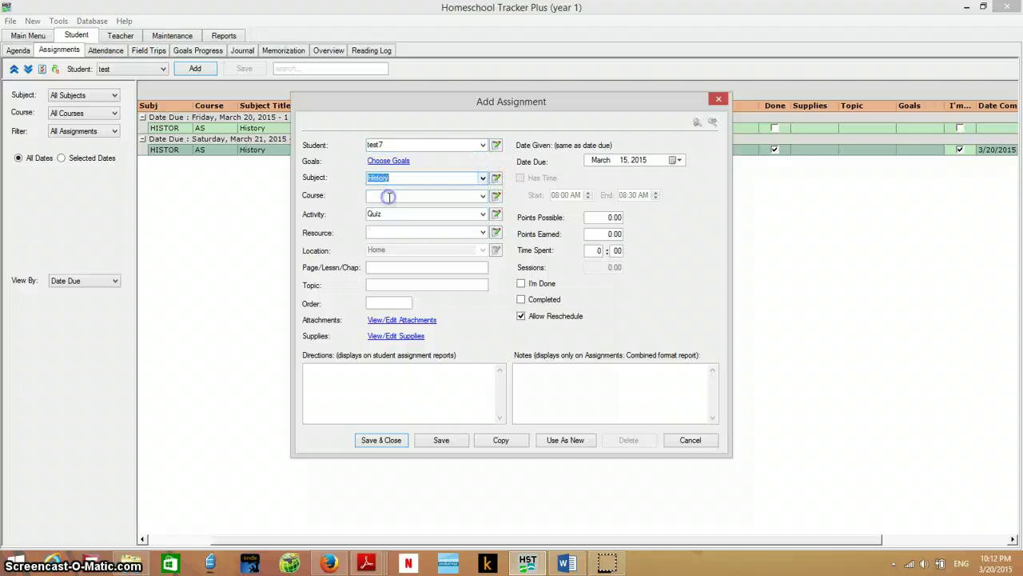
pyautogui.click(483, 196)
pyautogui.click(482, 177)
pyautogui.click(484, 179)
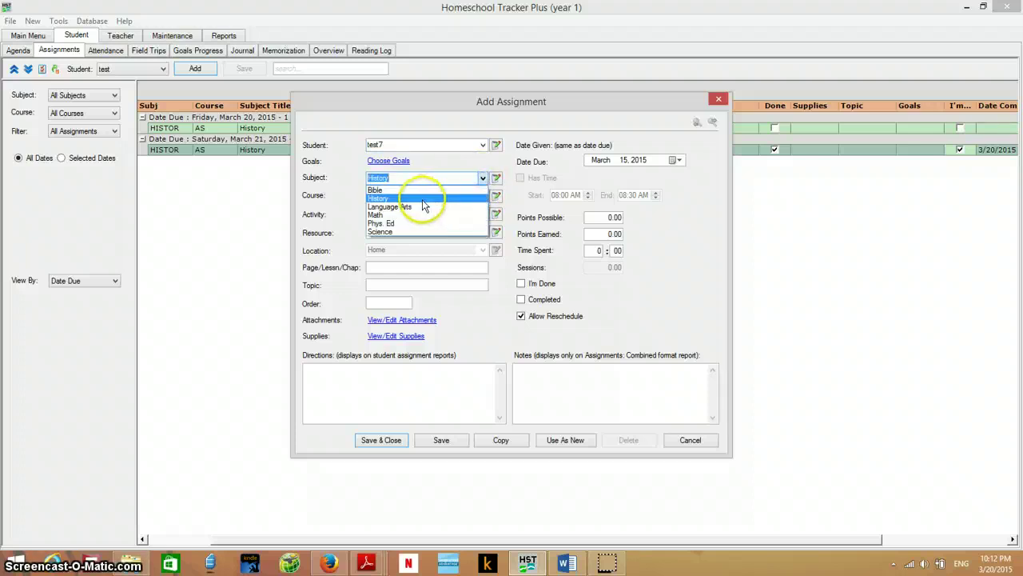
pyautogui.click(409, 214)
pyautogui.click(483, 196)
pyautogui.click(406, 213)
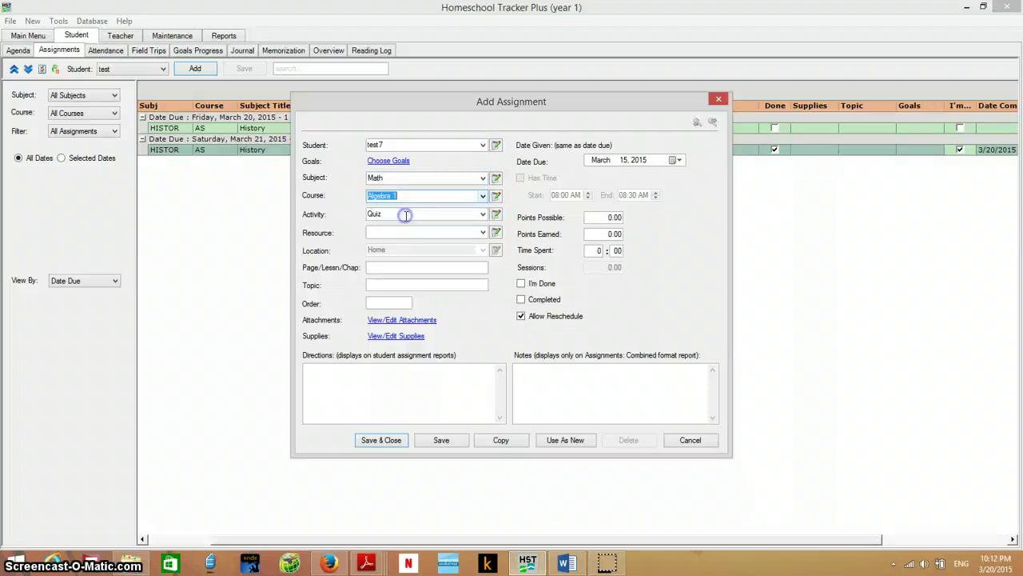
pyautogui.click(484, 233)
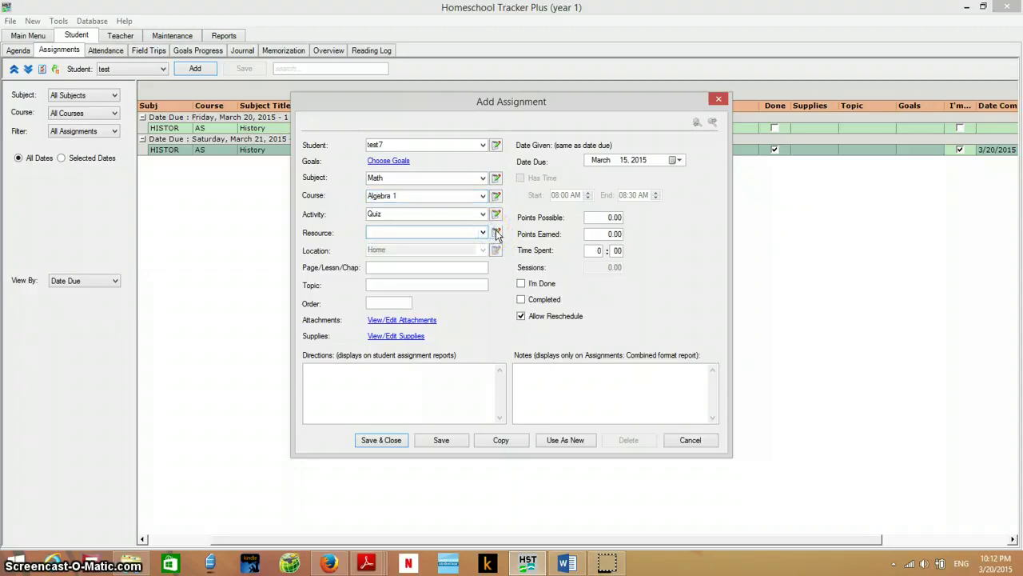
pyautogui.click(495, 233)
# Step: Add a Text library item titled foerester and save it as the quiz's resource
pyautogui.click(532, 237)
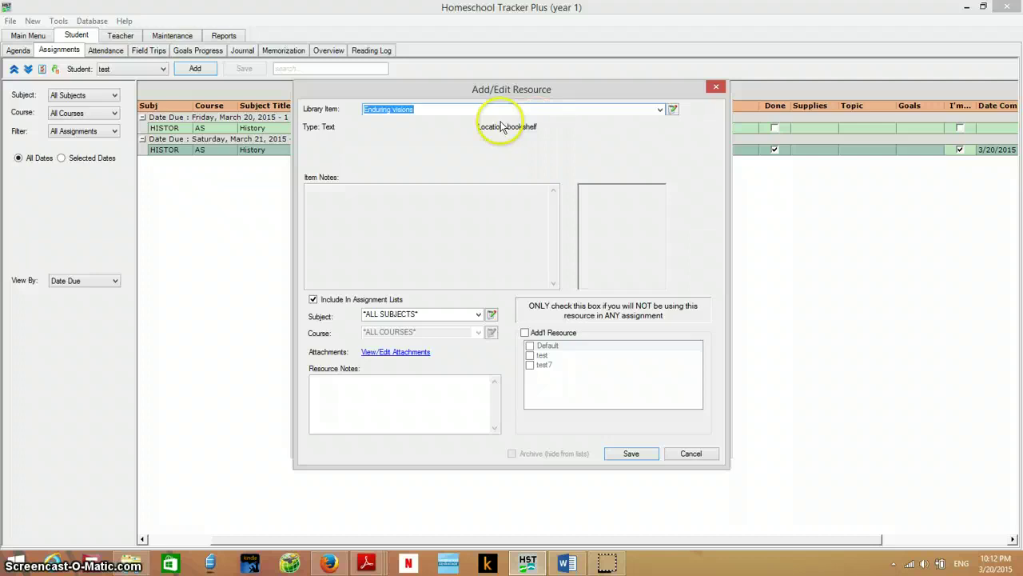
pyautogui.click(672, 109)
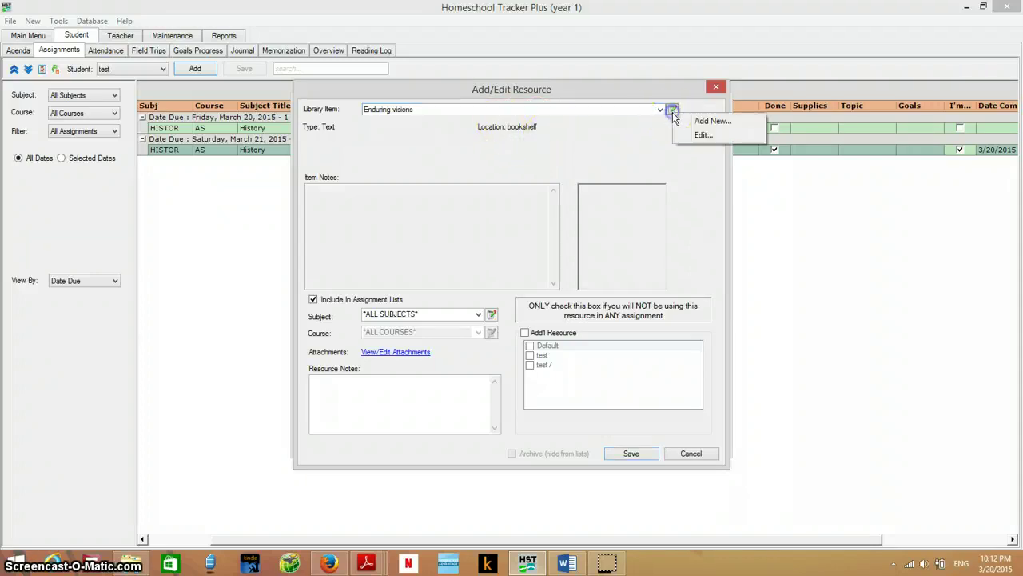
pyautogui.click(708, 121)
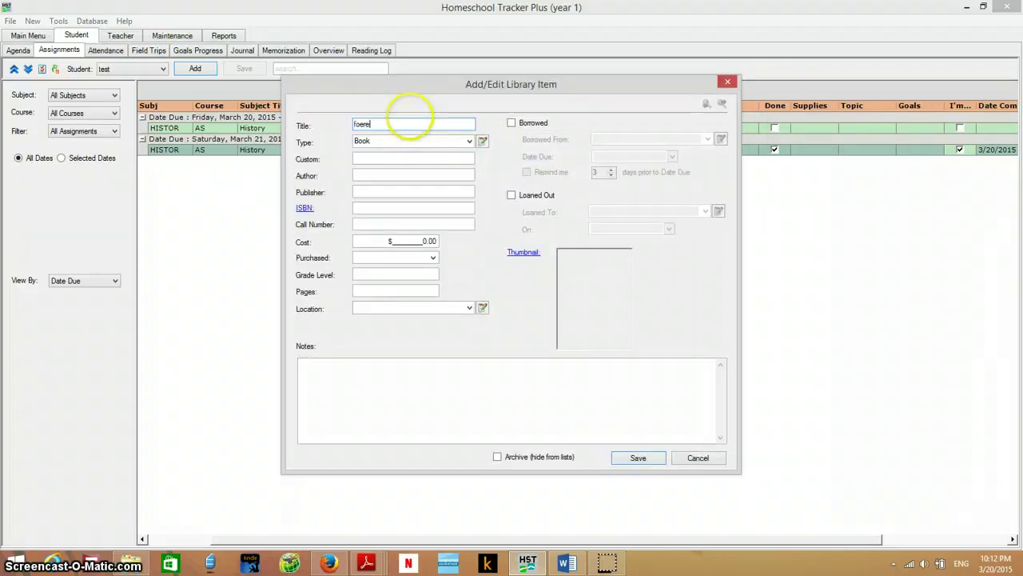
pyautogui.click(470, 140)
pyautogui.click(364, 171)
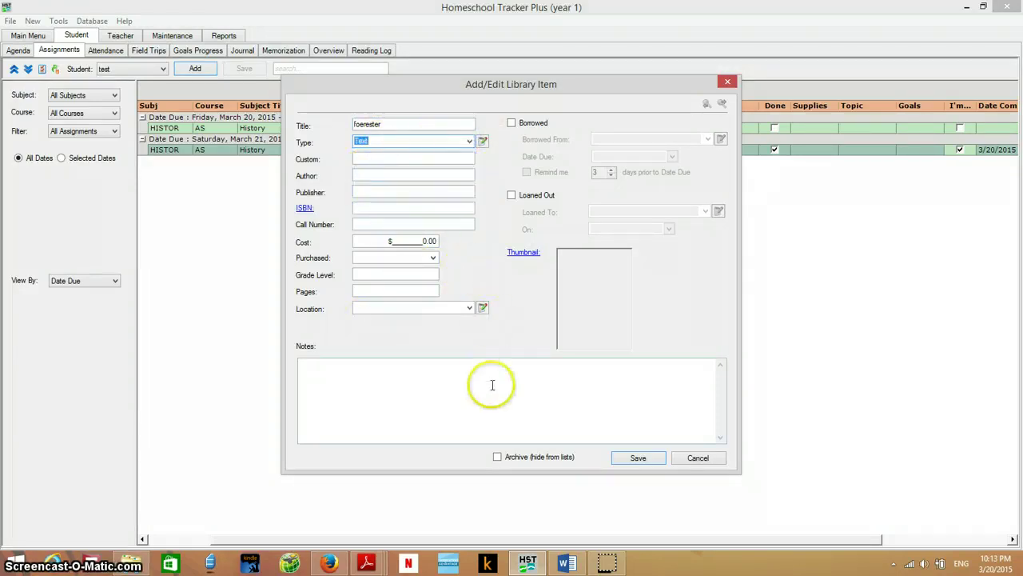
pyautogui.click(638, 457)
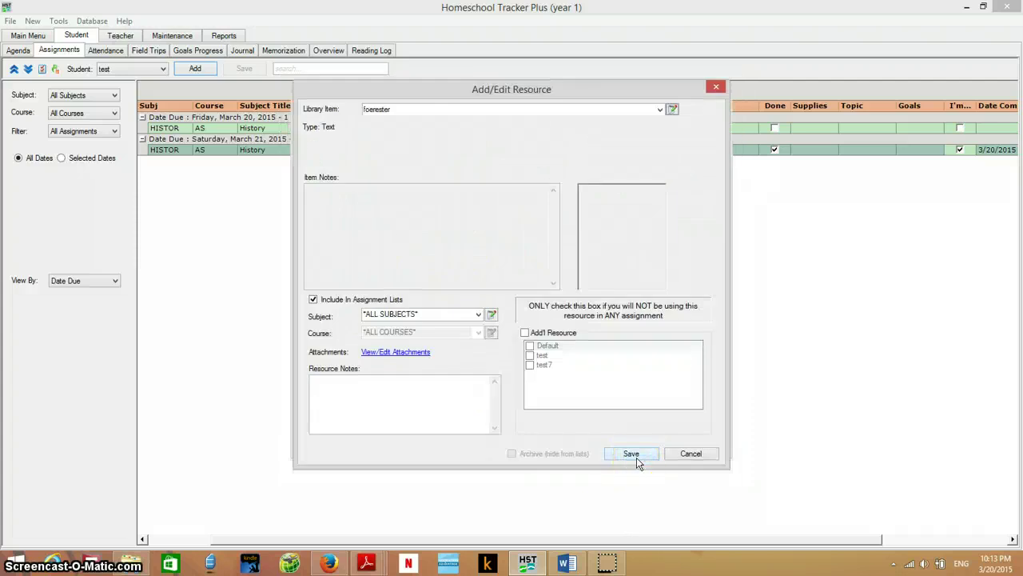
pyautogui.click(637, 459)
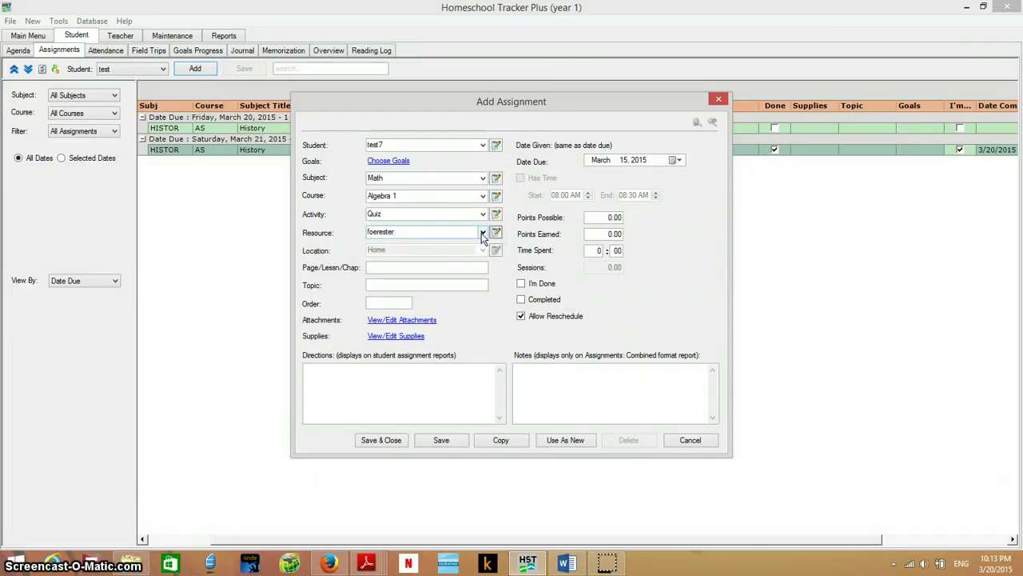
# Step: Enter 50 points possible for the Algebra 1 quiz and Save & Close
pyautogui.click(395, 284)
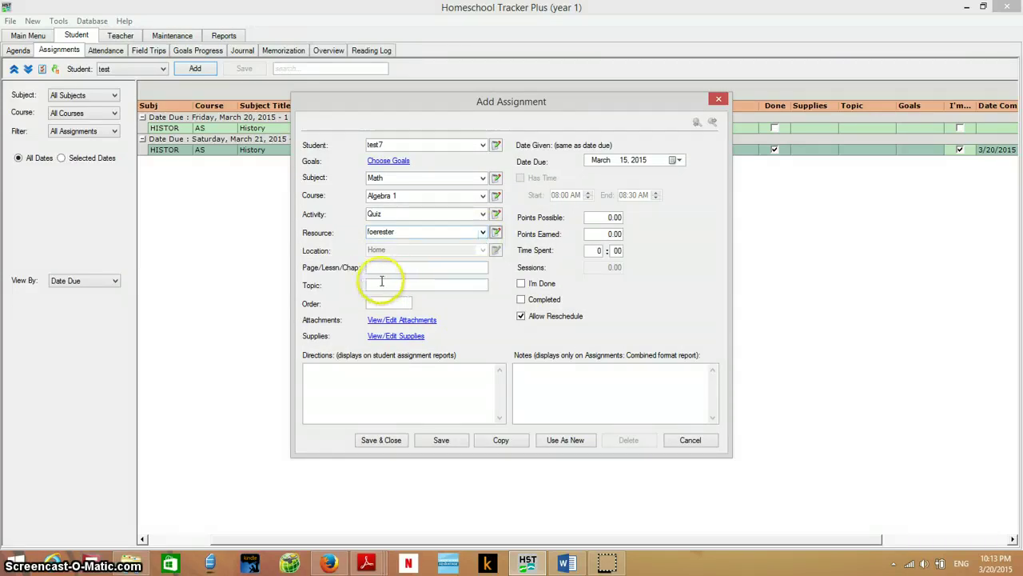
pyautogui.click(593, 216)
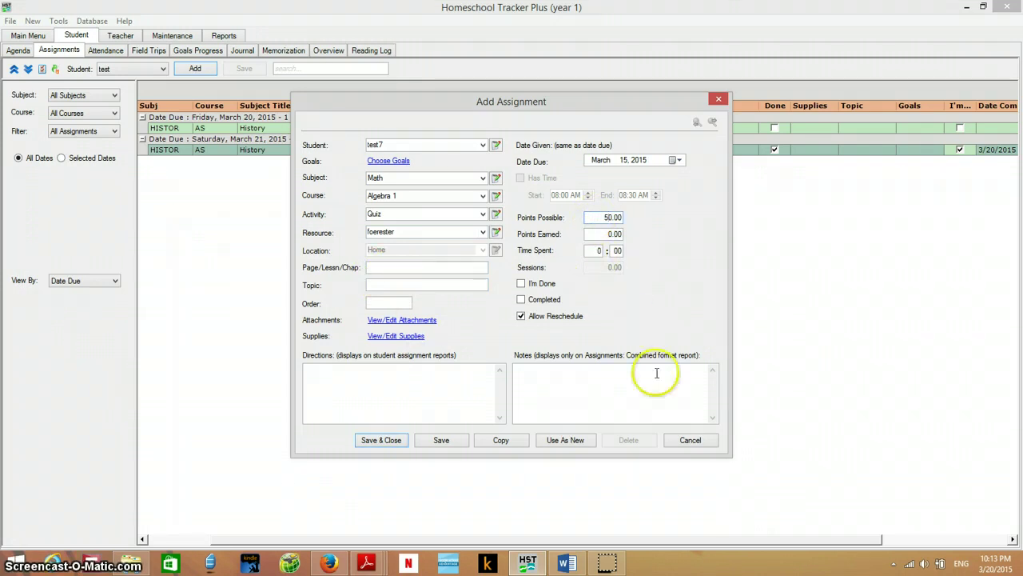
pyautogui.click(382, 441)
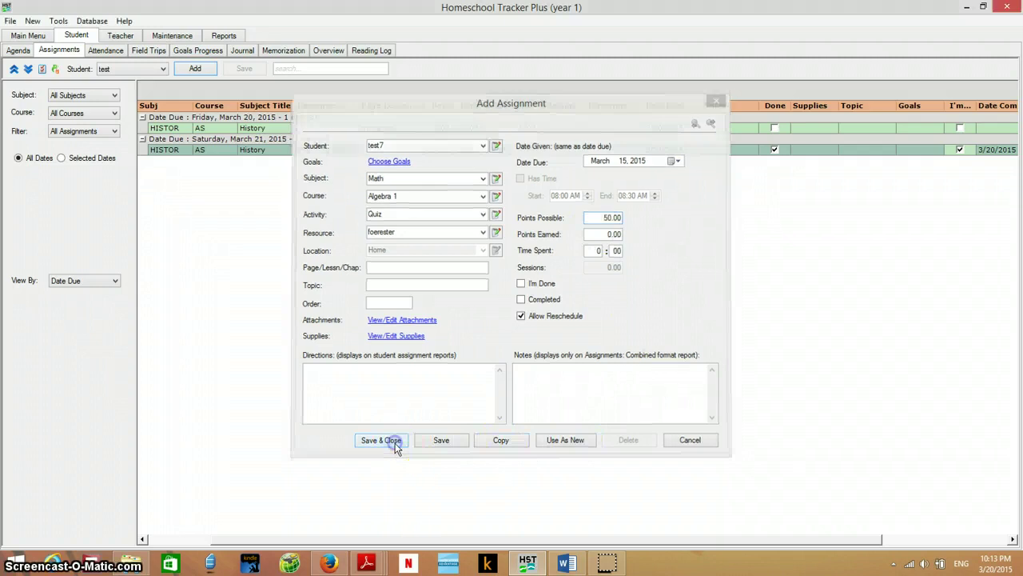